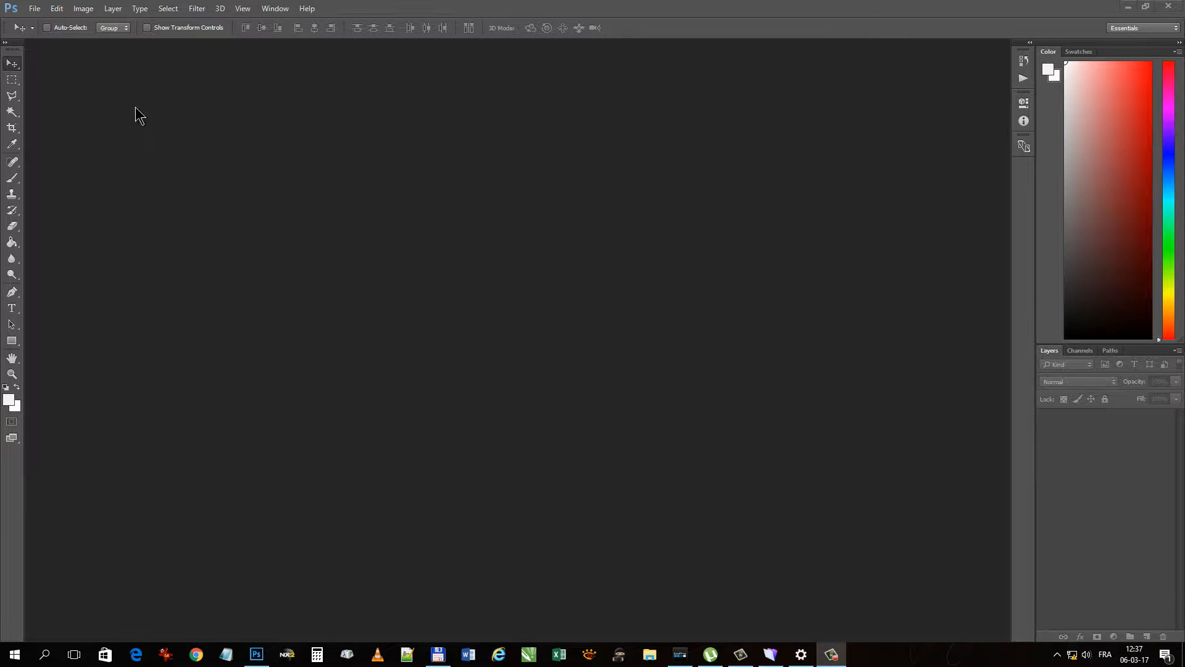
# - Open the photo _DSF0004 from folder 5 on the 1TB_SAMSUNG (E:) drive
pyautogui.click(35, 12)
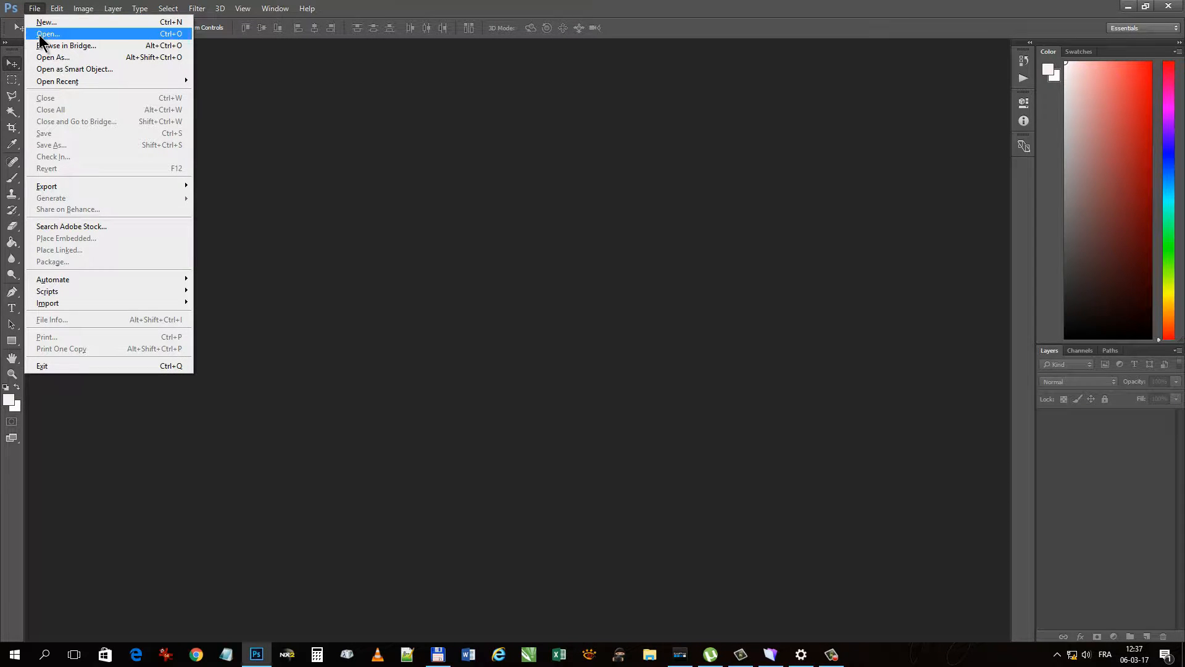
pyautogui.click(40, 35)
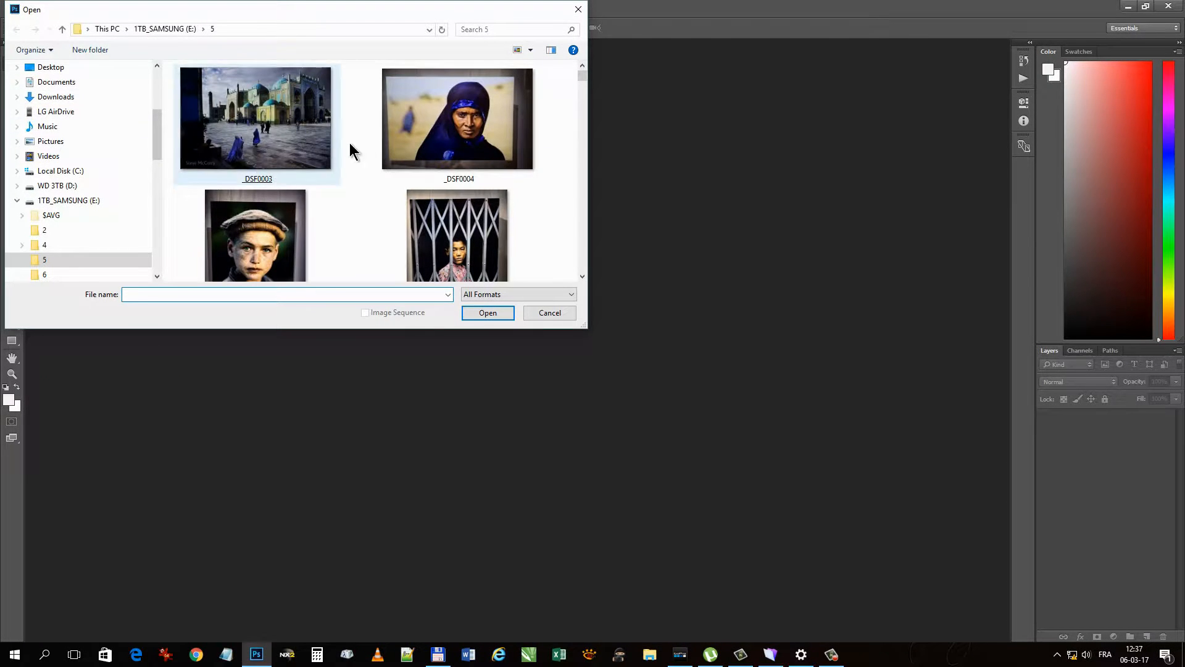
pyautogui.doubleClick(435, 133)
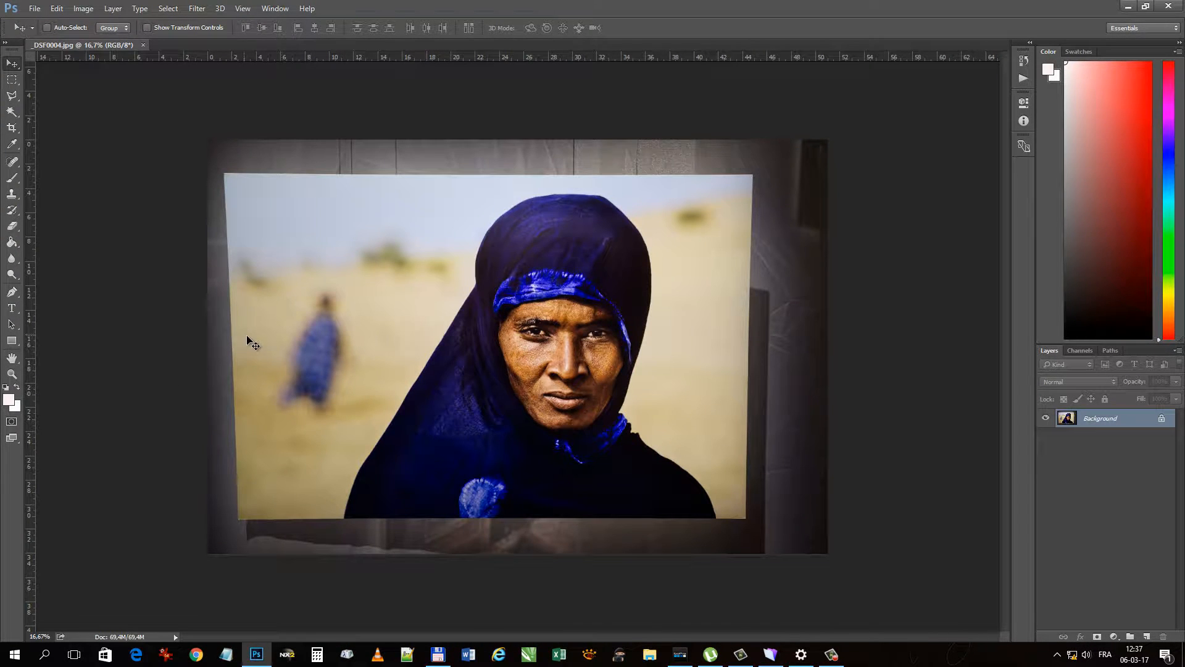
# - Place a vertical guide along the photographed print's left edge and a horizontal guide along its top edge
pyautogui.scroll(1, 344, 348)
pyautogui.scroll(1, 343, 349)
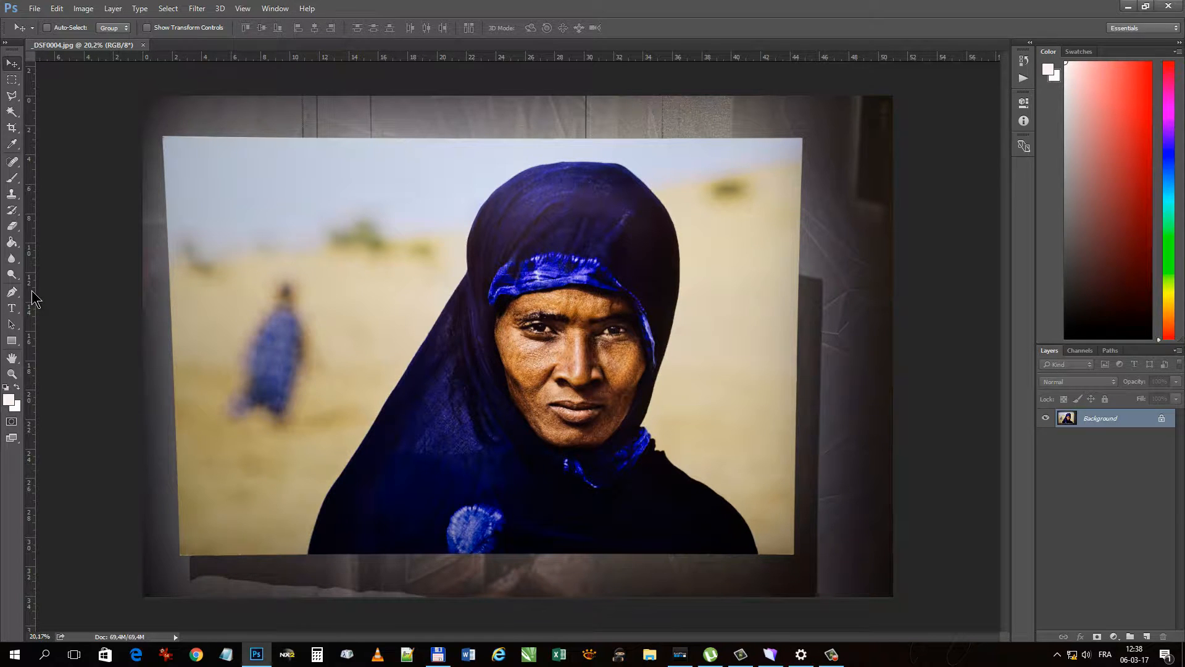
pyautogui.moveTo(34, 299); pyautogui.dragTo(166, 318)
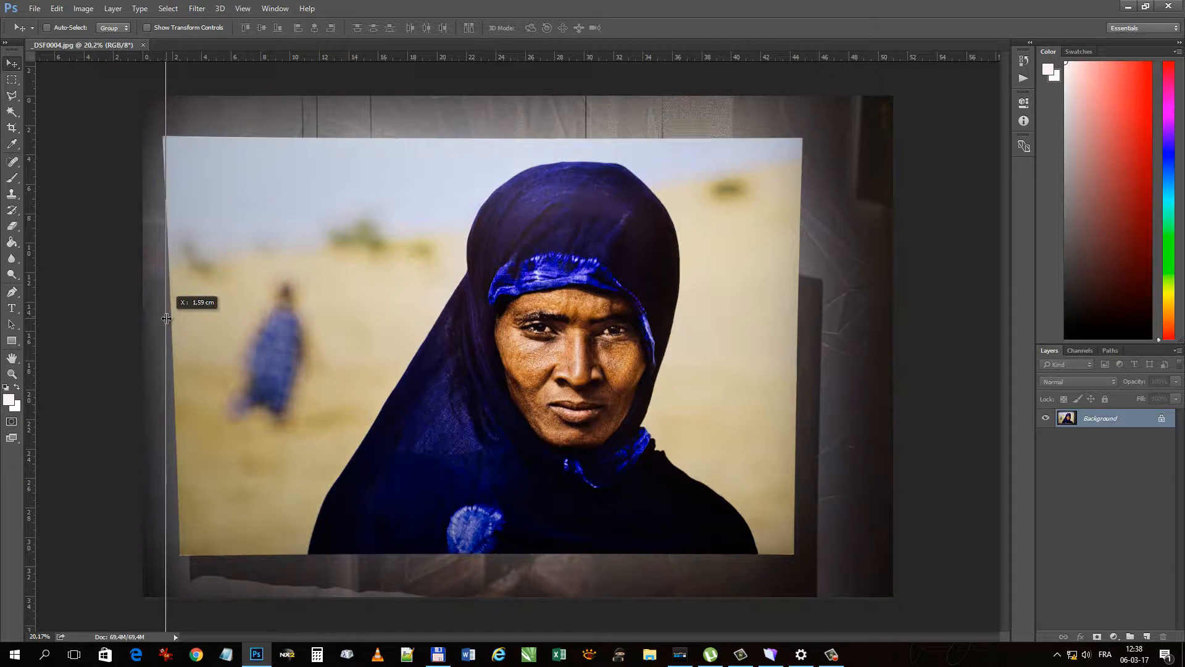
pyautogui.moveTo(167, 318); pyautogui.dragTo(171, 323)
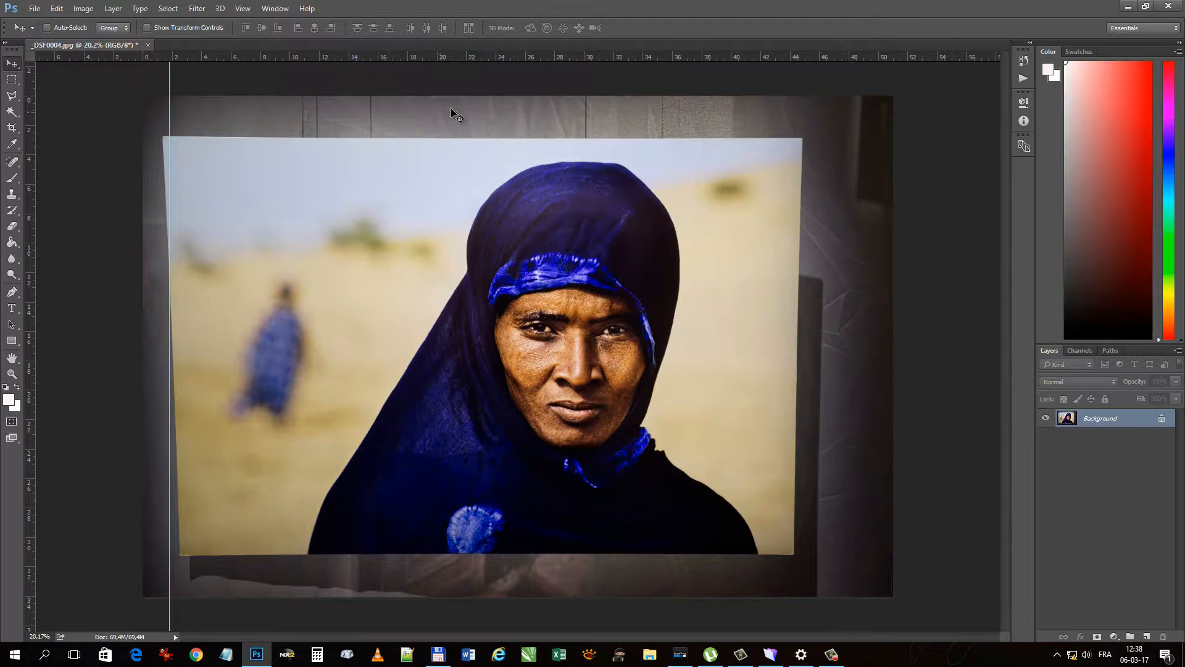
pyautogui.moveTo(487, 58); pyautogui.dragTo(480, 143)
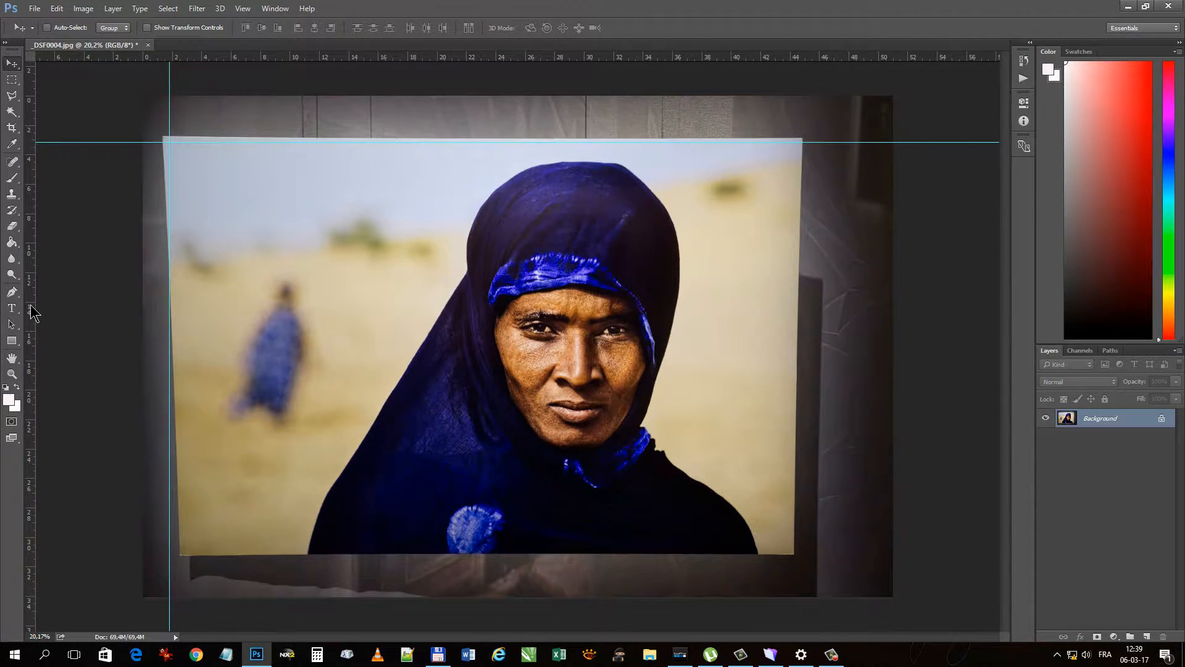
# - Place a vertical guide at the print's right edge, about 44.1 cm, and a horizontal guide near its bottom edge, about 30.7 cm
pyautogui.moveTo(32, 311); pyautogui.dragTo(792, 312)
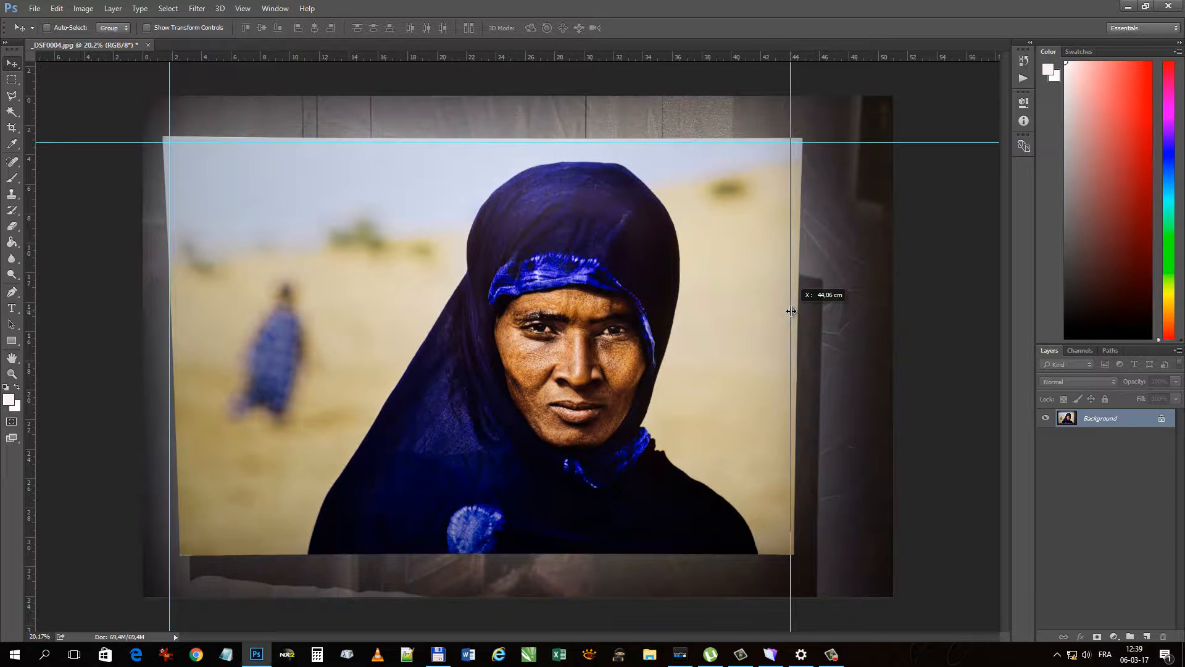
pyautogui.moveTo(791, 311); pyautogui.dragTo(792, 311)
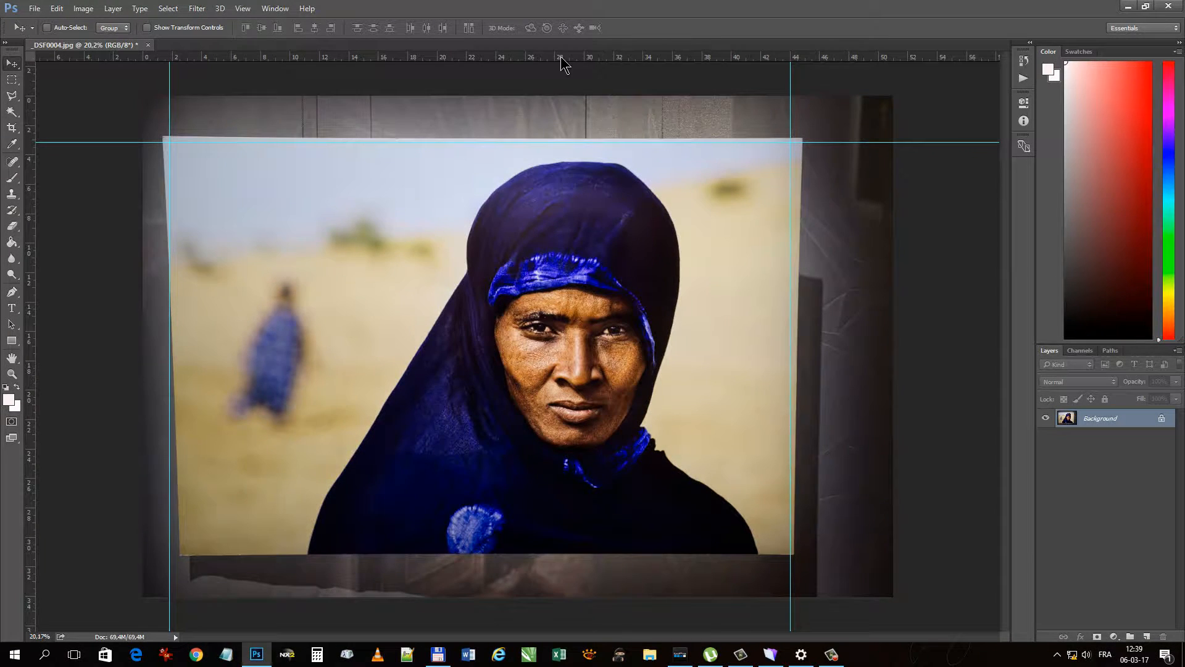
pyautogui.moveTo(547, 57); pyautogui.dragTo(628, 547)
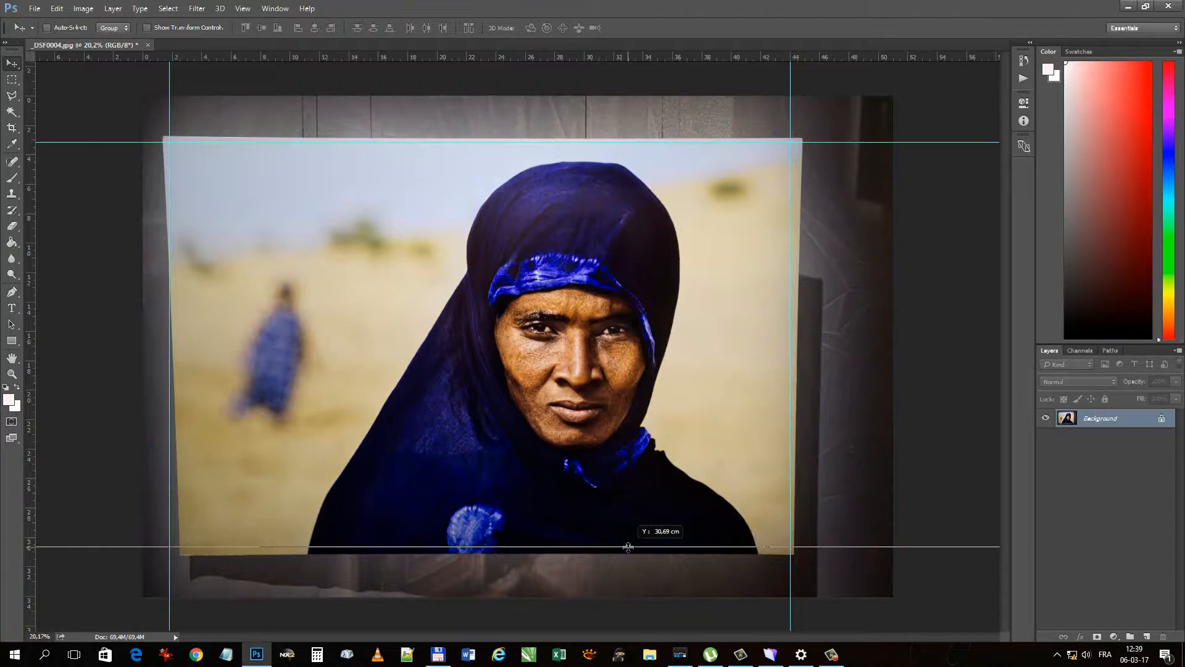
pyautogui.moveTo(630, 548); pyautogui.dragTo(630, 549)
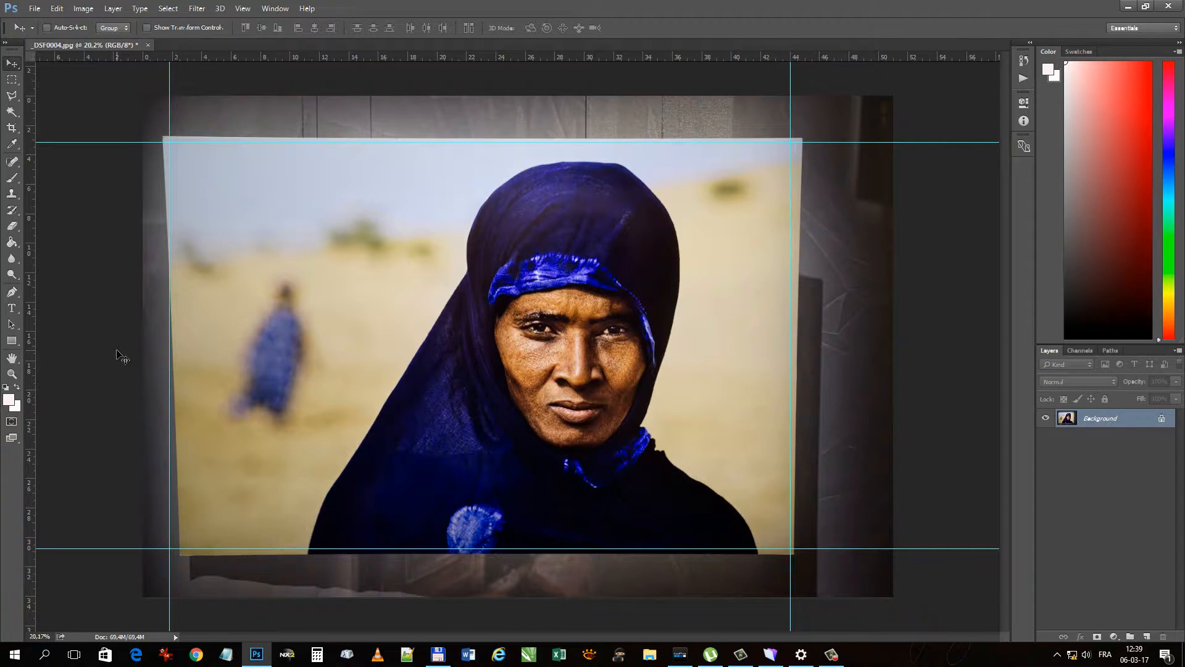
# - Select a rectangular area slightly larger than the whole print with the Rectangular Marquee, then switch to the Move tool
pyautogui.click(12, 80)
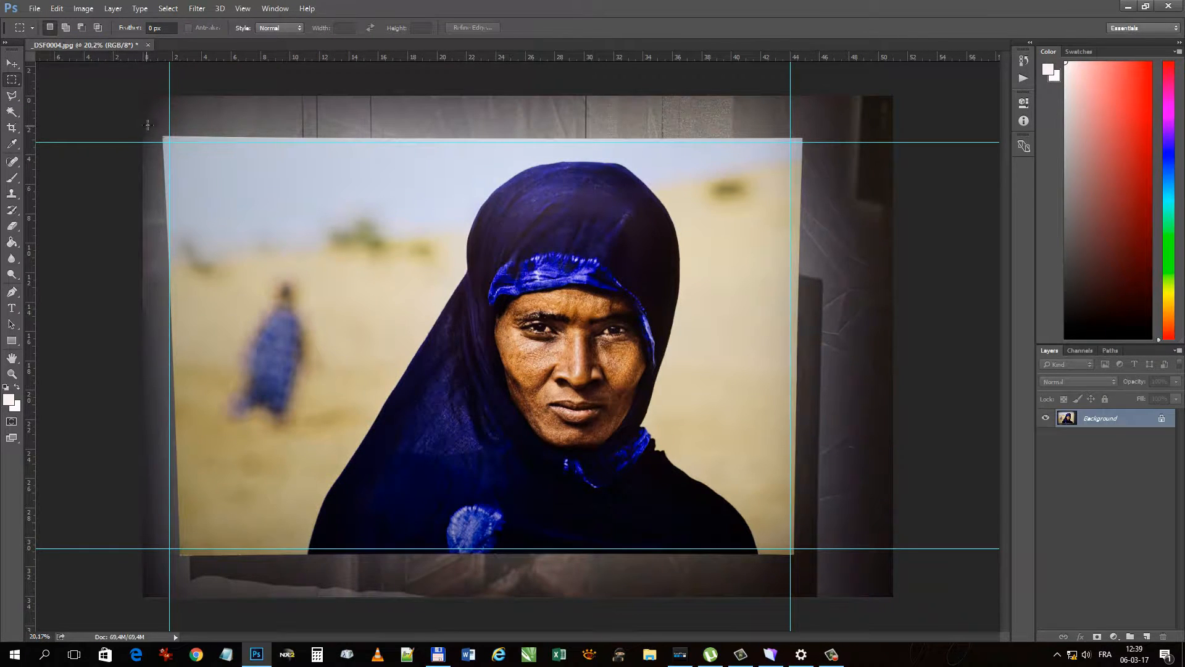
pyautogui.moveTo(151, 118); pyautogui.dragTo(825, 567)
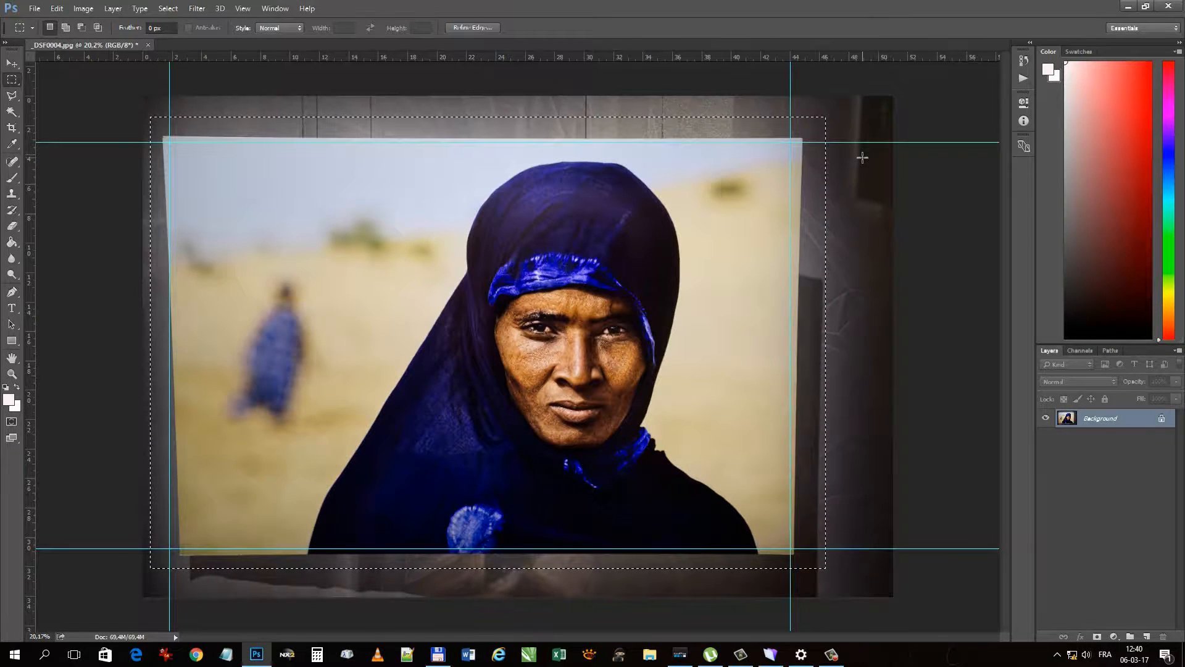
pyautogui.click(12, 64)
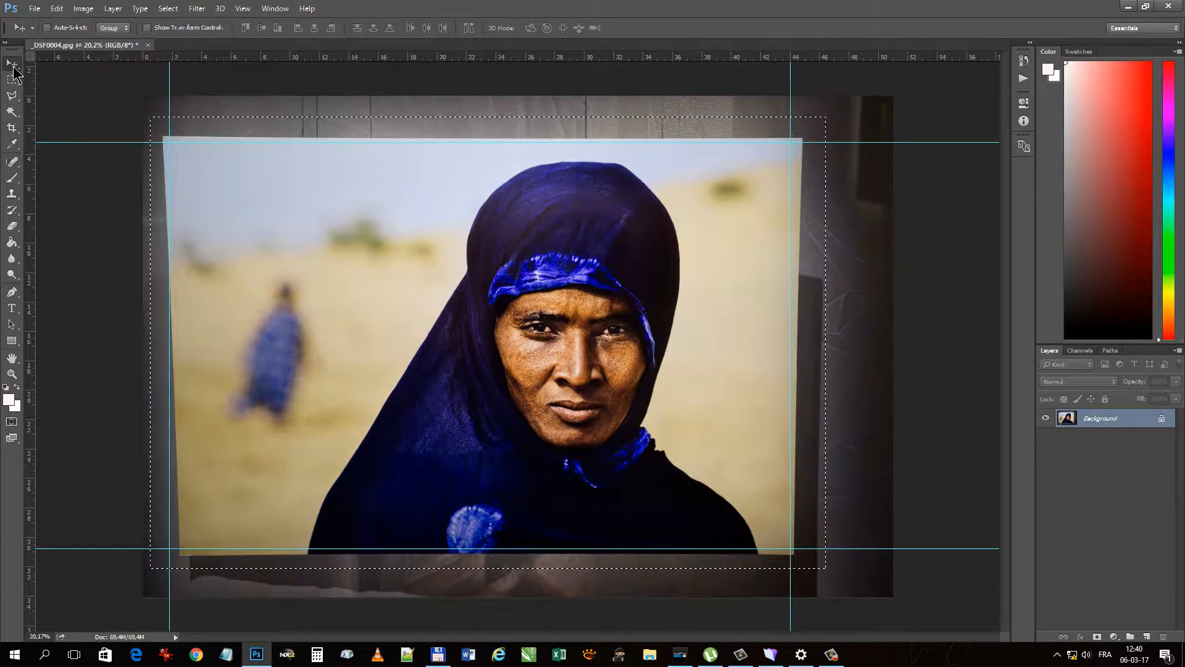
# - Warp the selected area's left side, moving its lower part outward and its top corner inward to align the print's edge with the guide
pyautogui.click(56, 9)
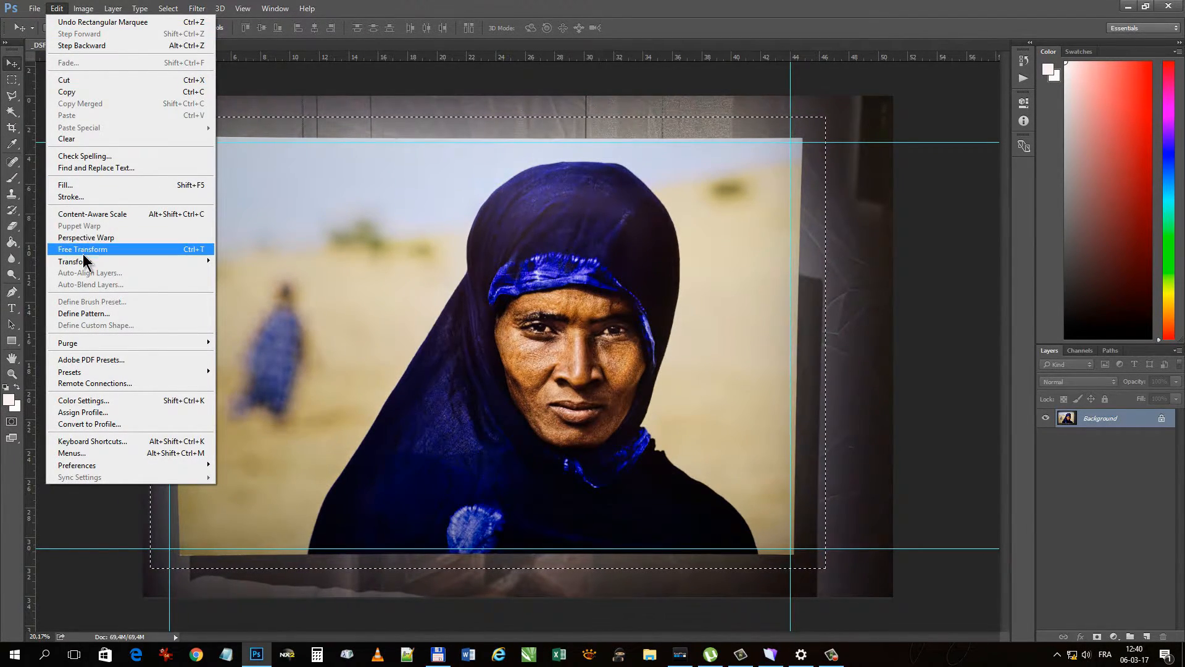
pyautogui.moveTo(85, 264)
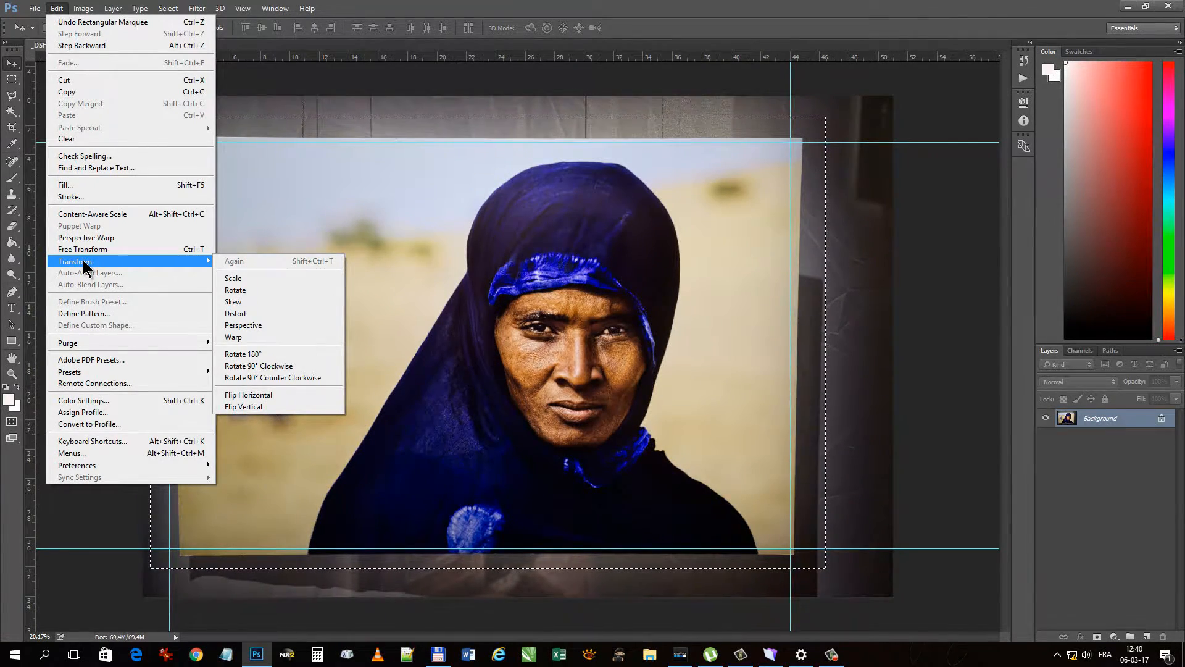
pyautogui.click(238, 336)
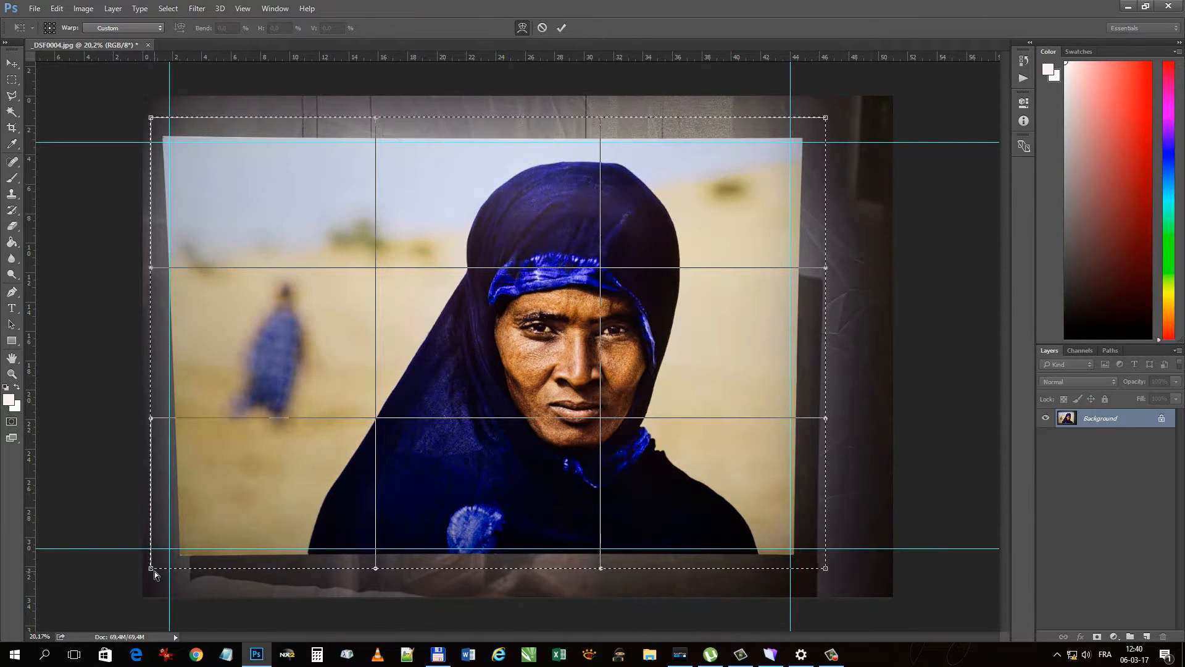
pyautogui.moveTo(153, 574); pyautogui.dragTo(137, 574)
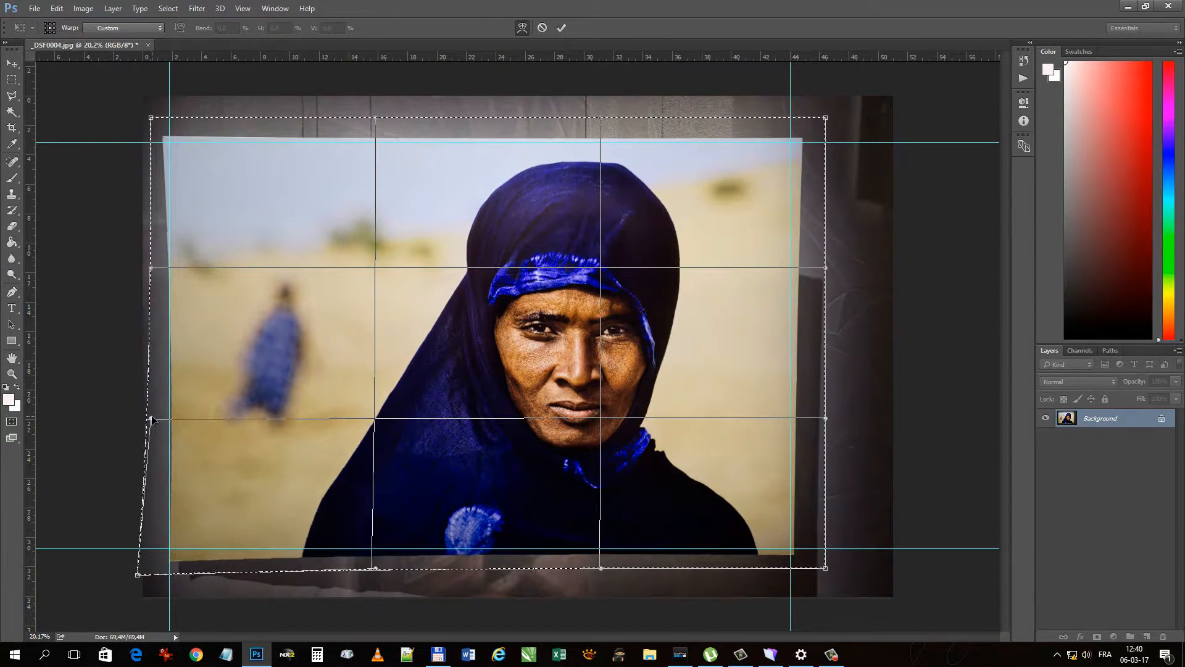
pyautogui.moveTo(151, 419); pyautogui.dragTo(140, 421)
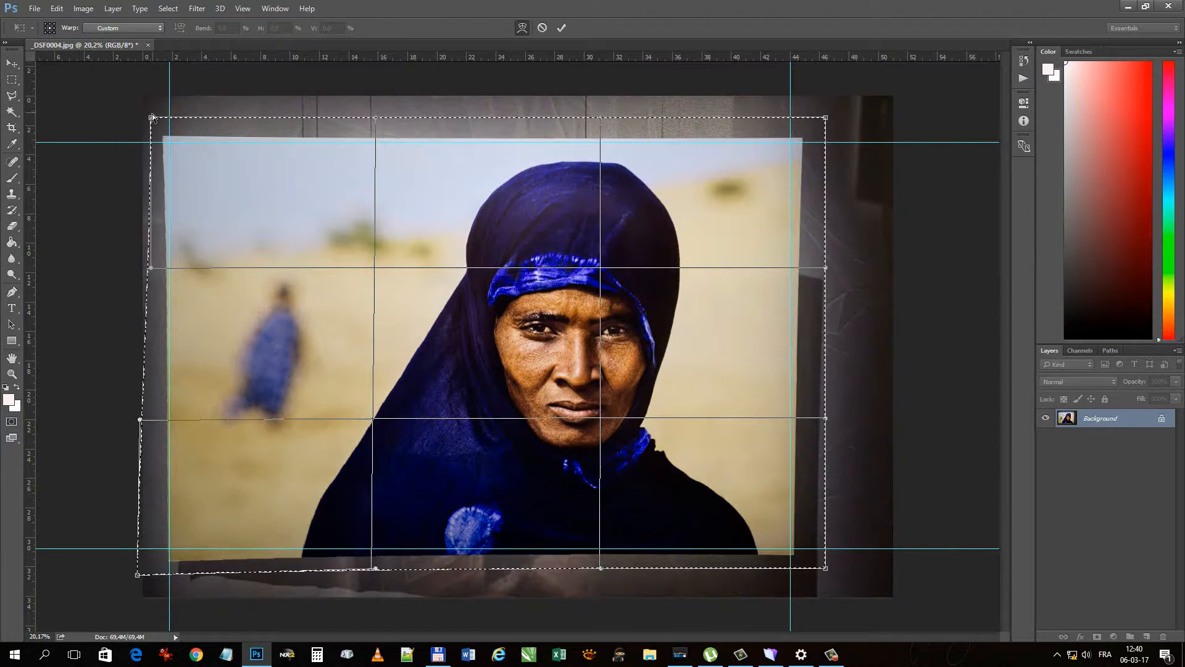
pyautogui.moveTo(152, 121); pyautogui.dragTo(156, 122)
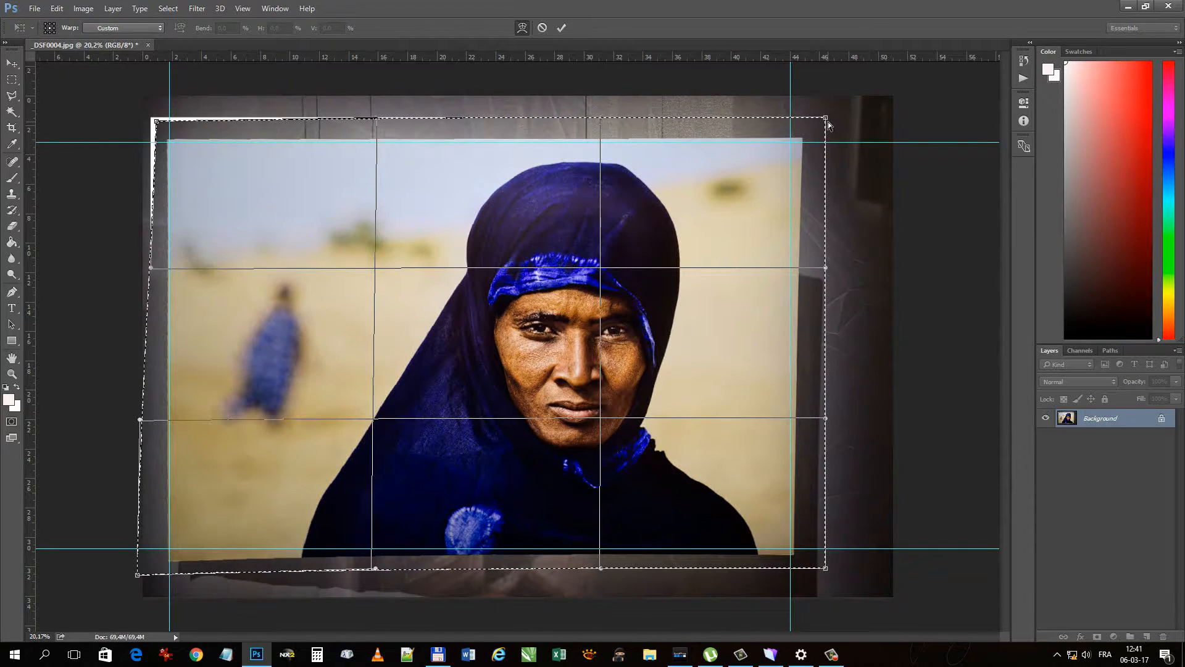
# - Warp the right side's top corner and edge points inward and raise the bottom-left corner to align the print with the guides
pyautogui.moveTo(825, 123); pyautogui.dragTo(812, 120)
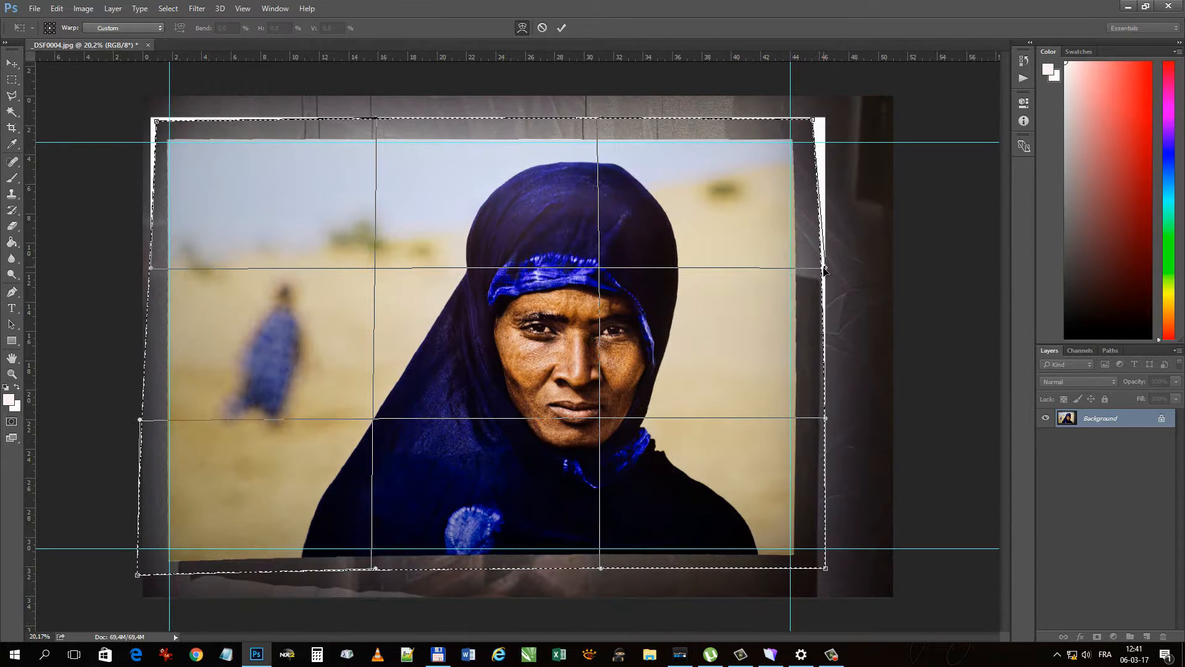
pyautogui.moveTo(825, 268); pyautogui.dragTo(820, 268)
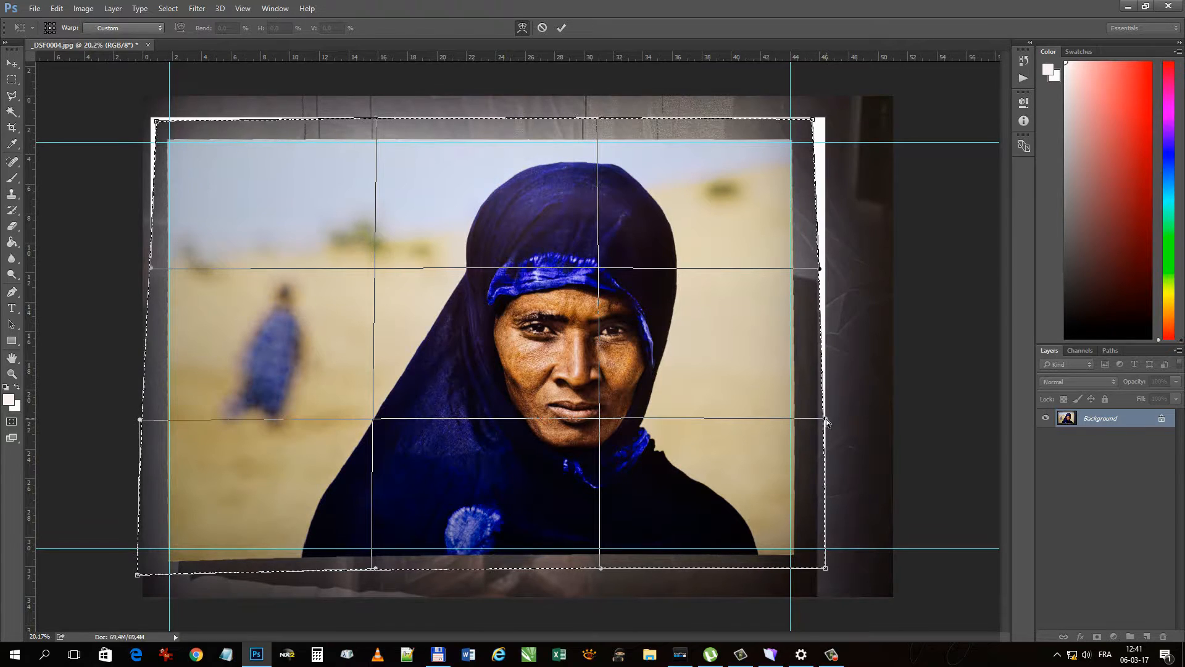
pyautogui.moveTo(826, 420); pyautogui.dragTo(820, 418)
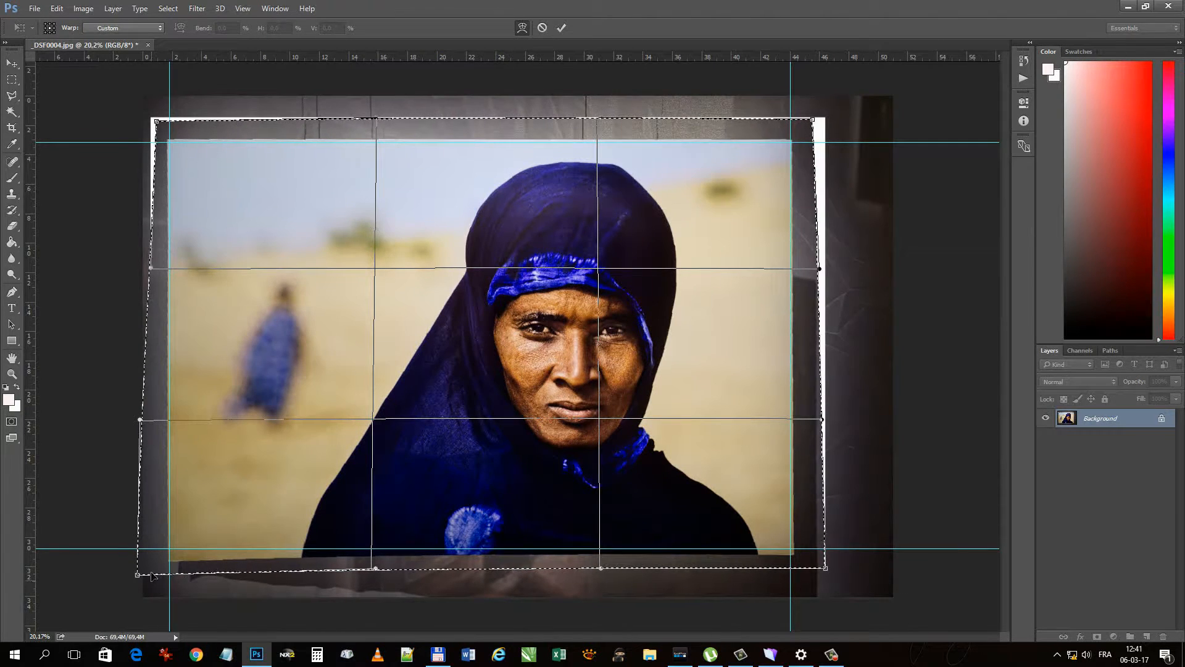
pyautogui.moveTo(137, 578); pyautogui.dragTo(132, 564)
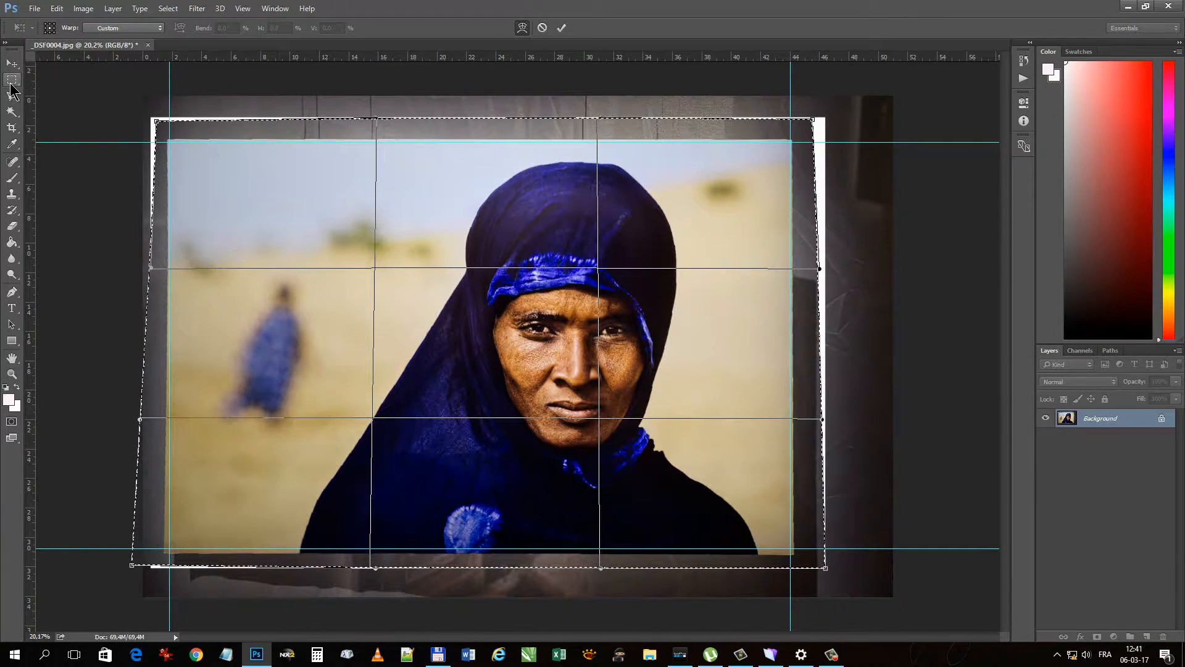
# - Apply the warp transformation and deselect the area
pyautogui.moveTo(1184, 196); pyautogui.dragTo(955, 249)
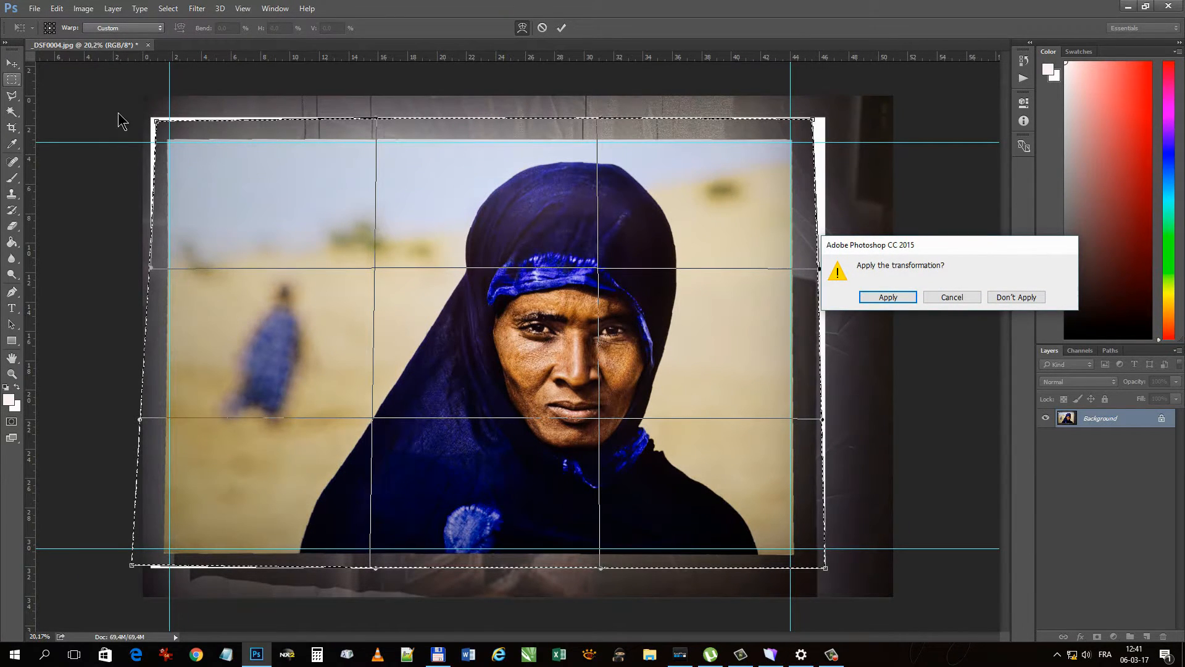
pyautogui.click(887, 297)
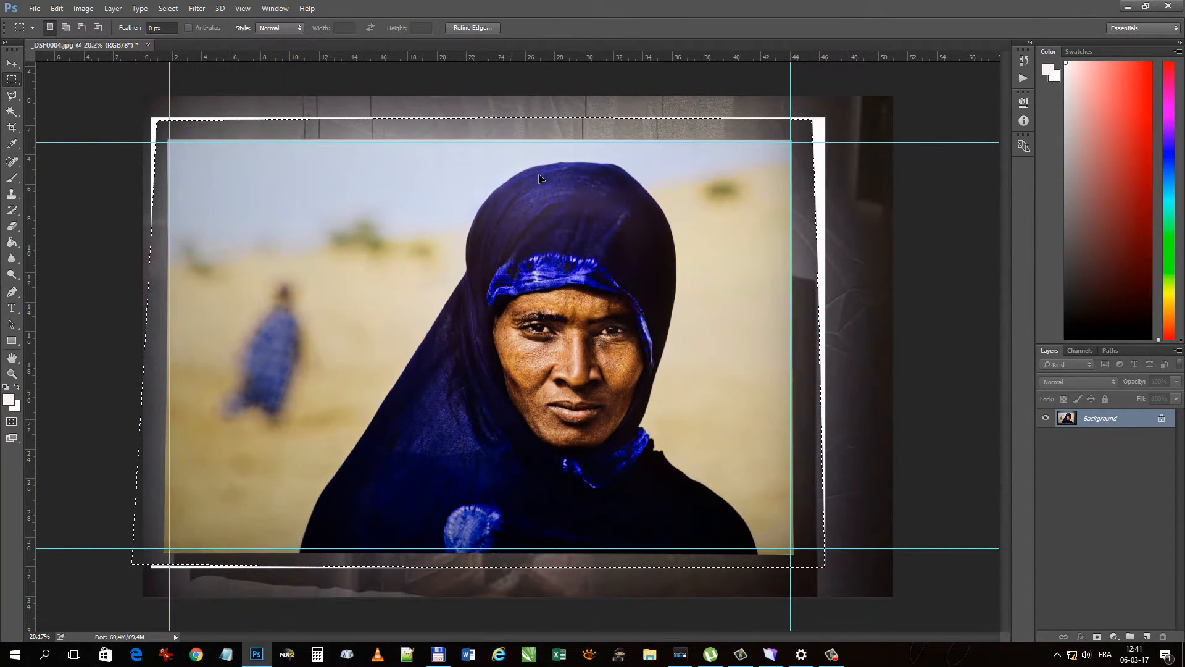
pyautogui.click(78, 116)
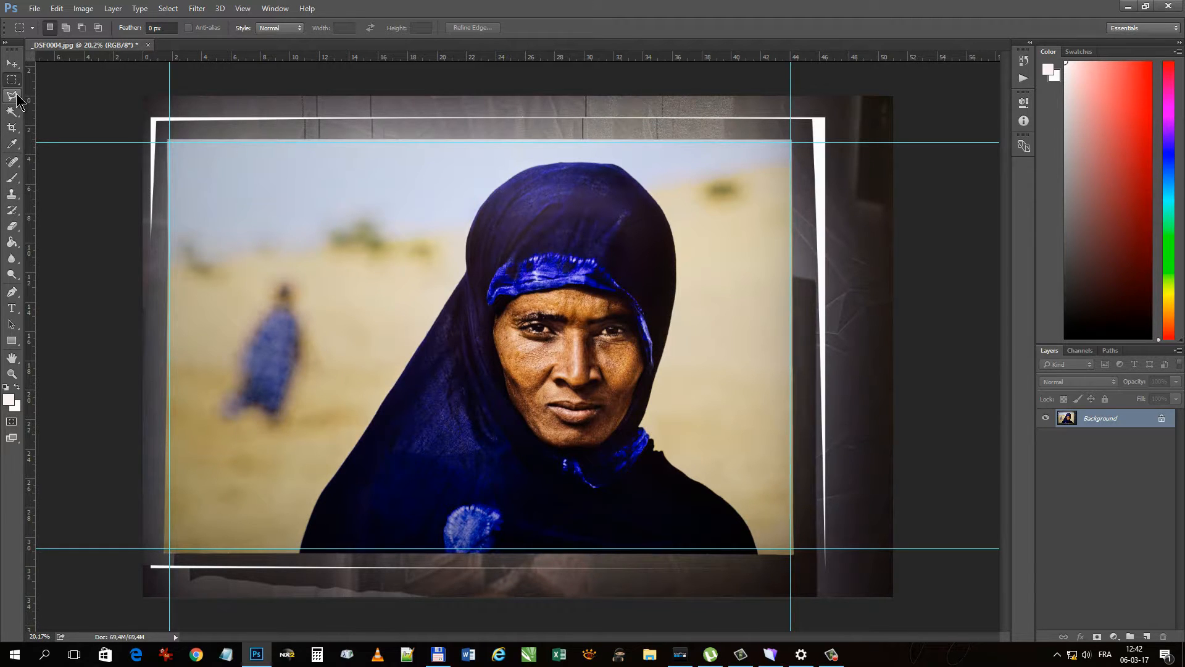
# - Crop the image on all four sides to the guides around the straightened print, with a height of about 27.6 cm
pyautogui.click(13, 130)
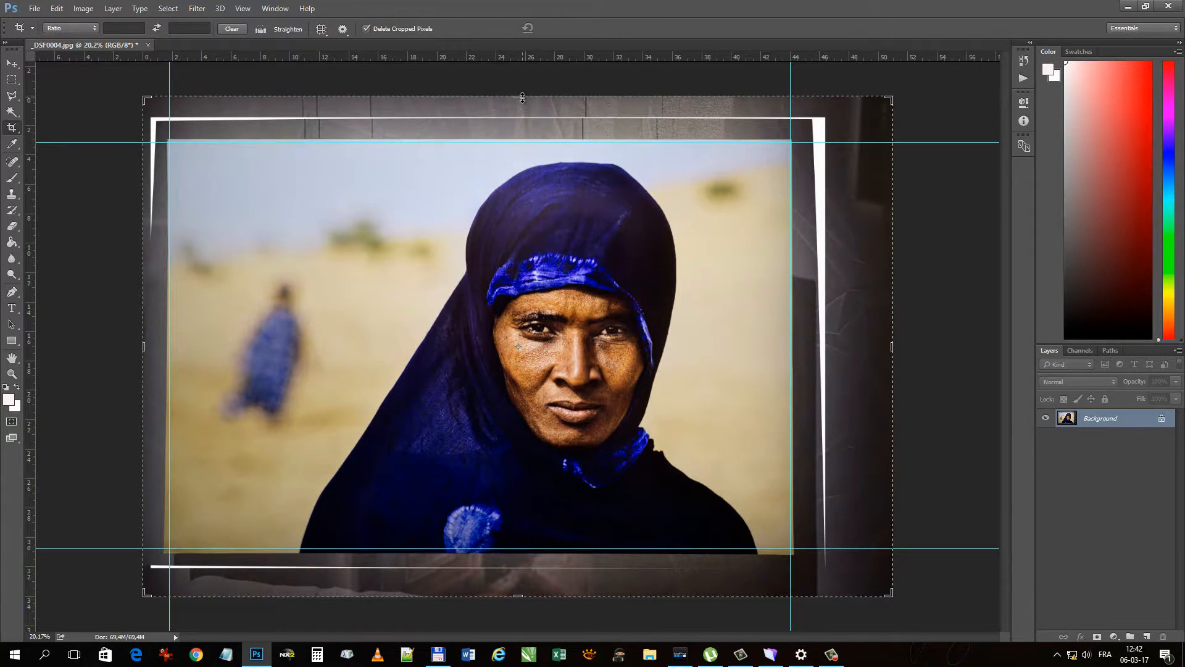
pyautogui.moveTo(522, 98); pyautogui.dragTo(518, 121)
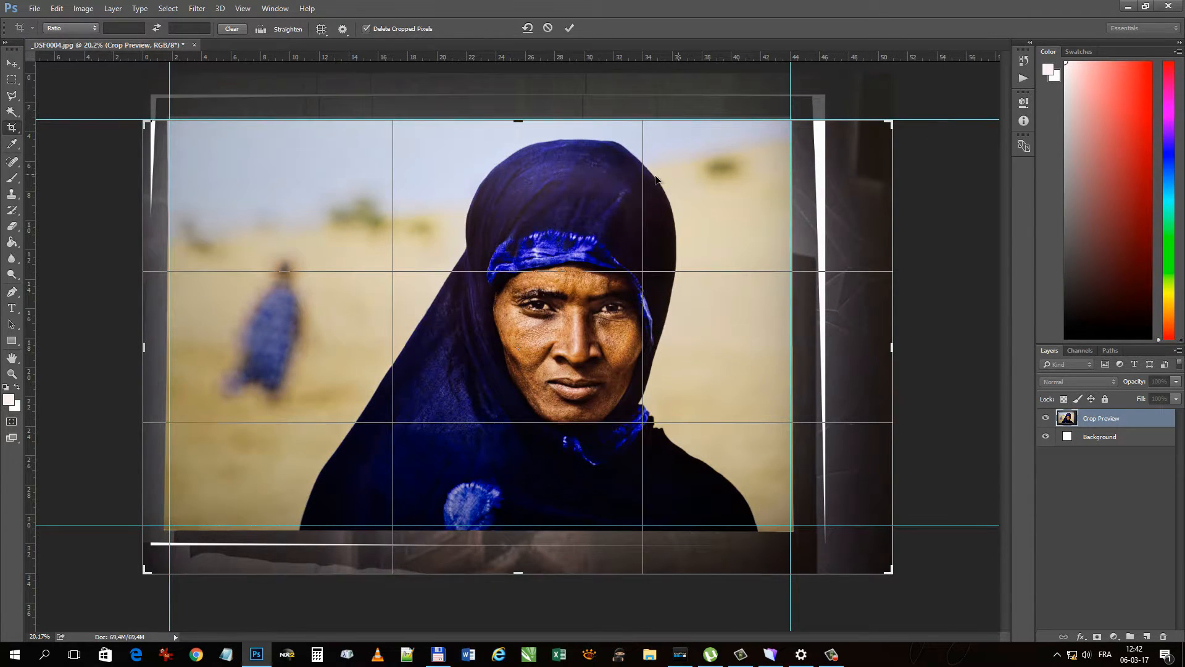
pyautogui.moveTo(141, 347); pyautogui.dragTo(155, 350)
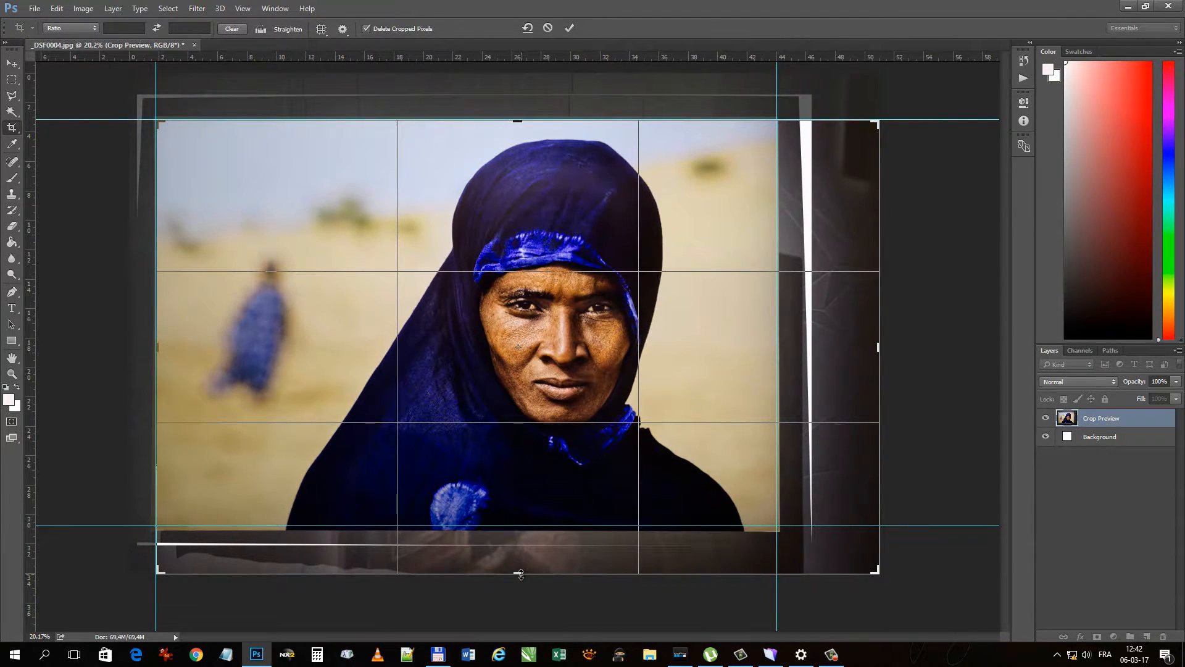
pyautogui.moveTo(521, 574); pyautogui.dragTo(525, 550)
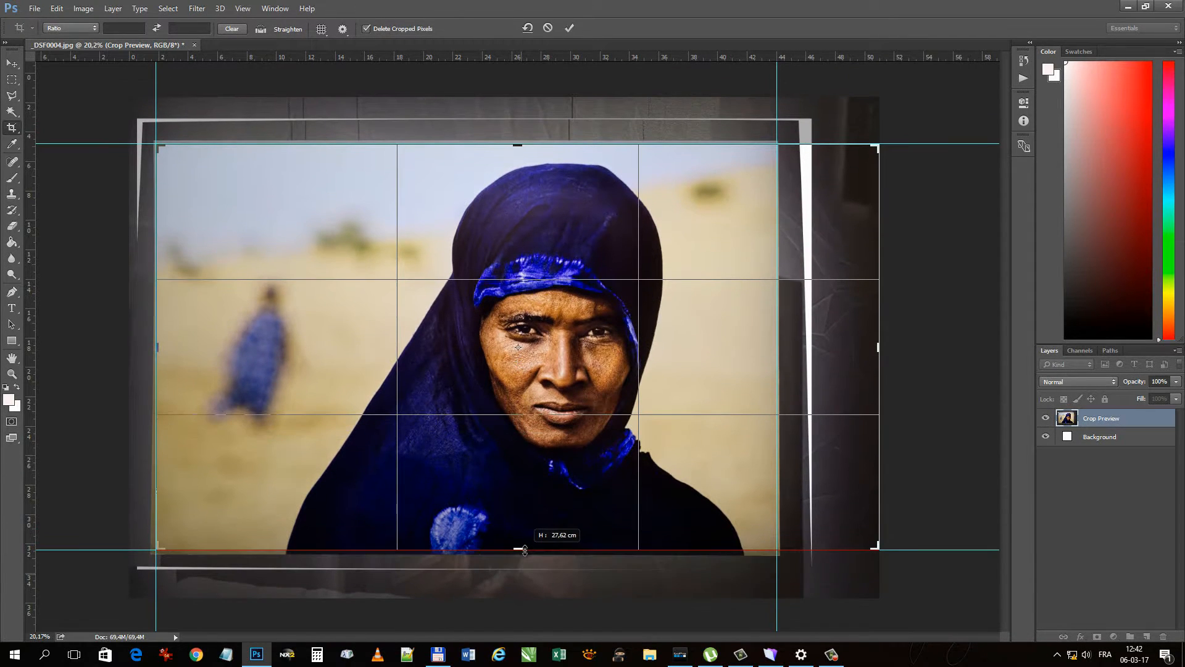
pyautogui.moveTo(525, 550); pyautogui.dragTo(525, 546)
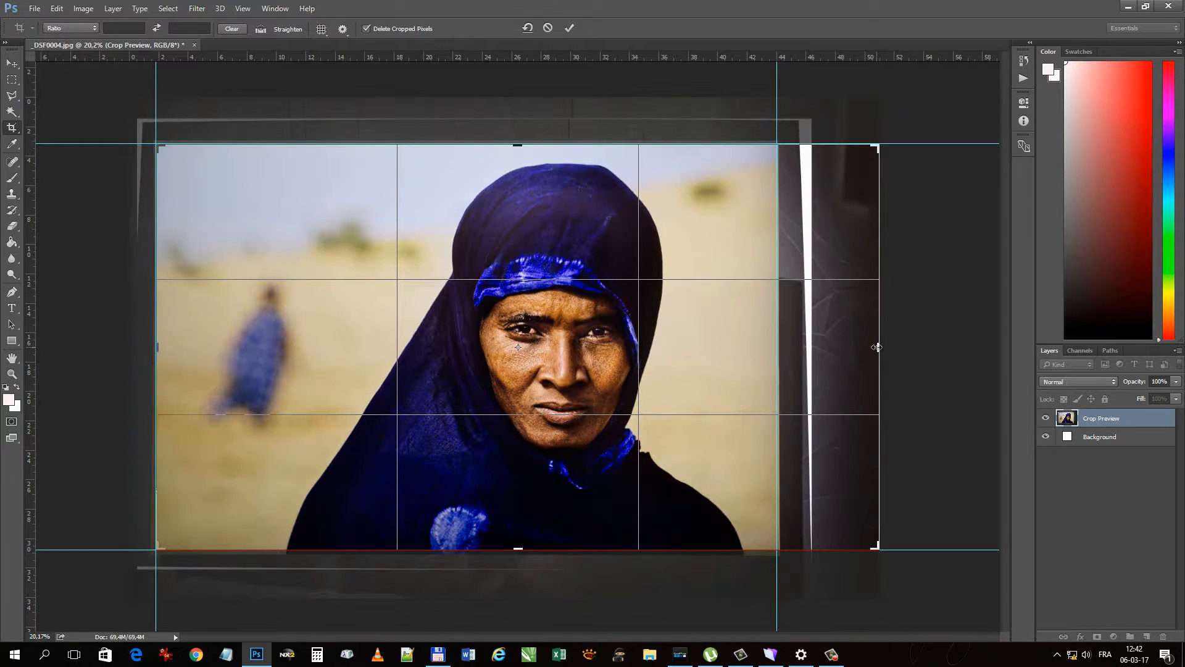
pyautogui.moveTo(877, 347); pyautogui.dragTo(826, 368)
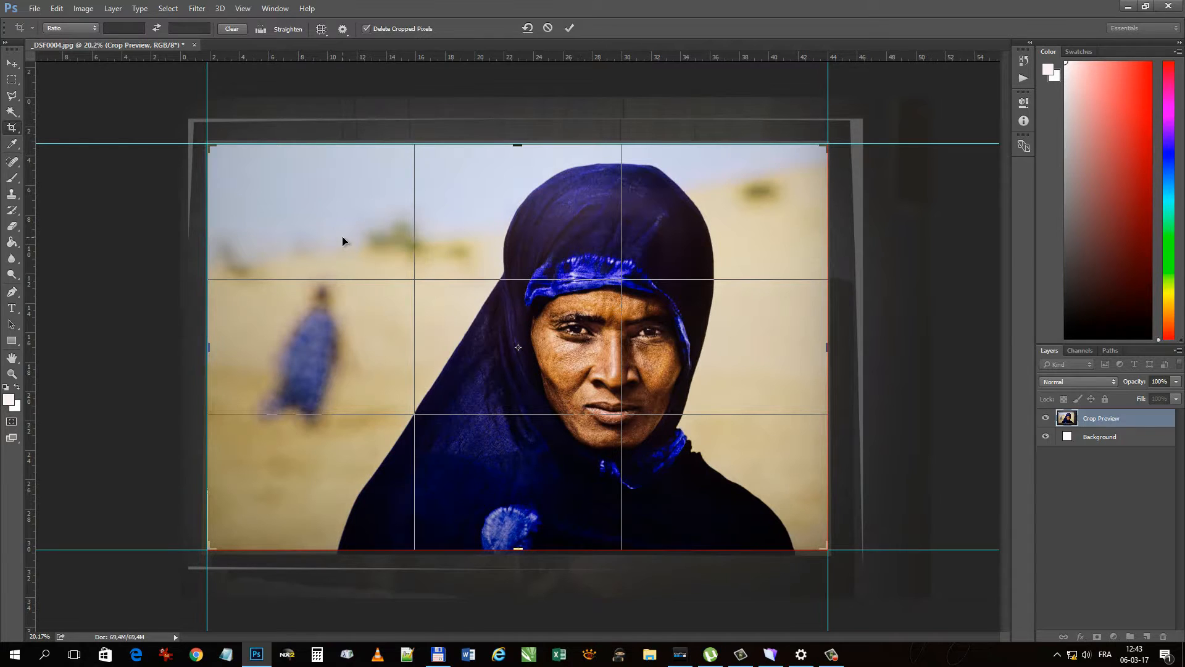
pyautogui.press('Return')
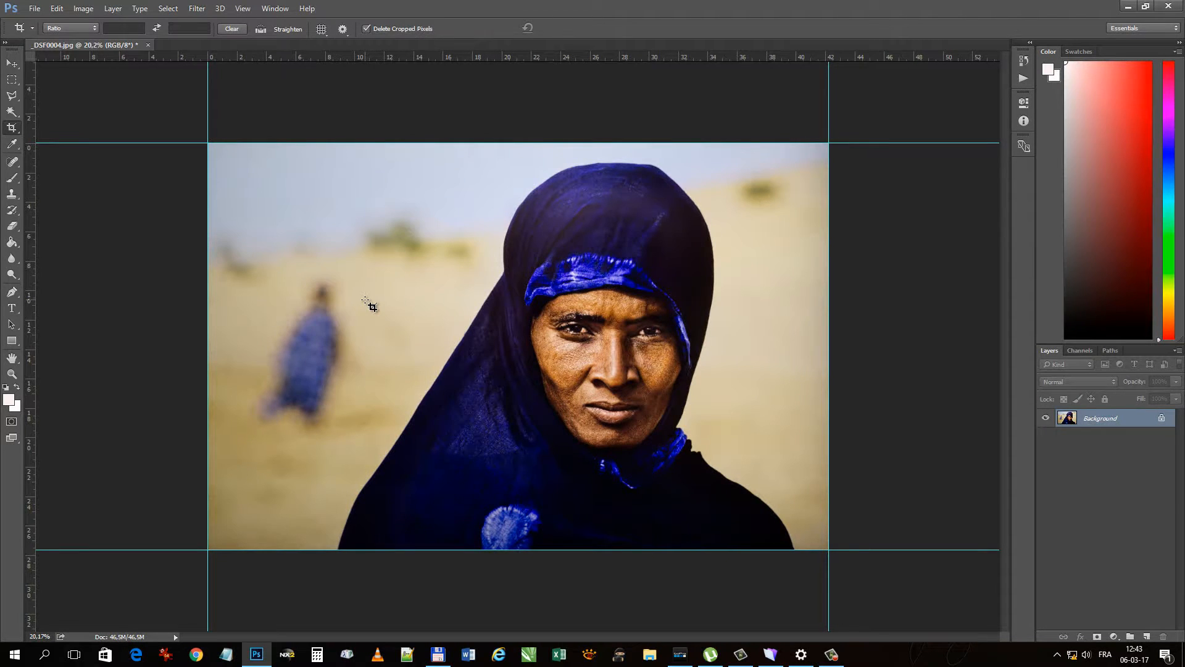
pyautogui.click(79, 214)
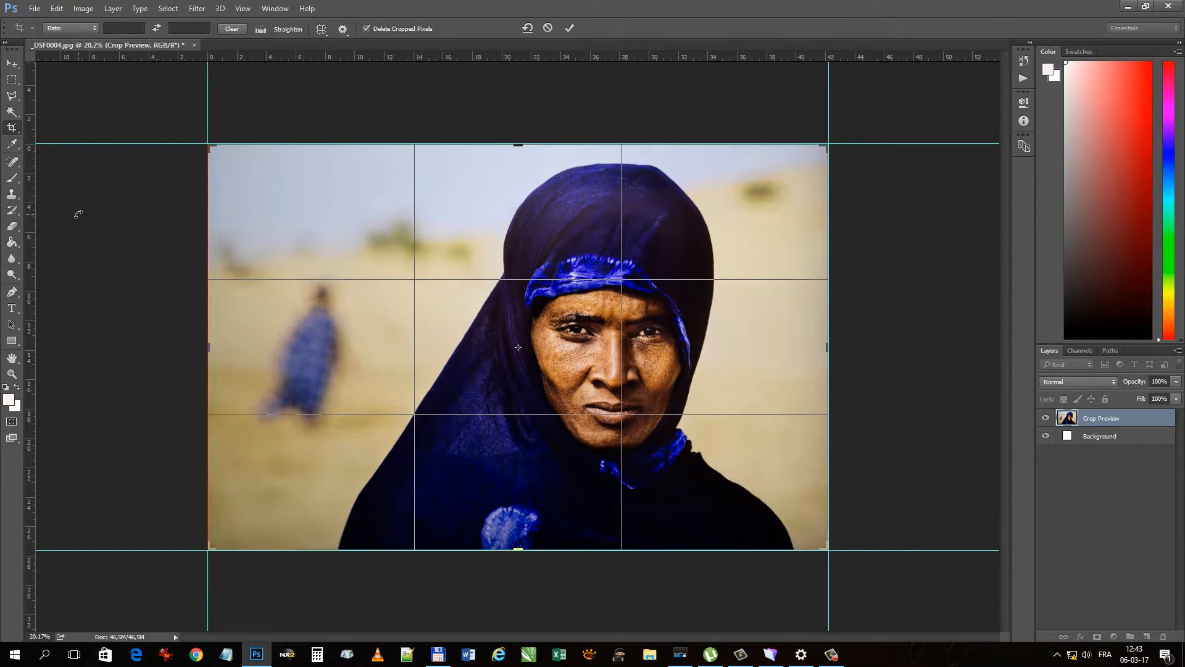
# - Apply the pending crop and resize the image proportionally to a width of 4096 pixels
pyautogui.click(12, 80)
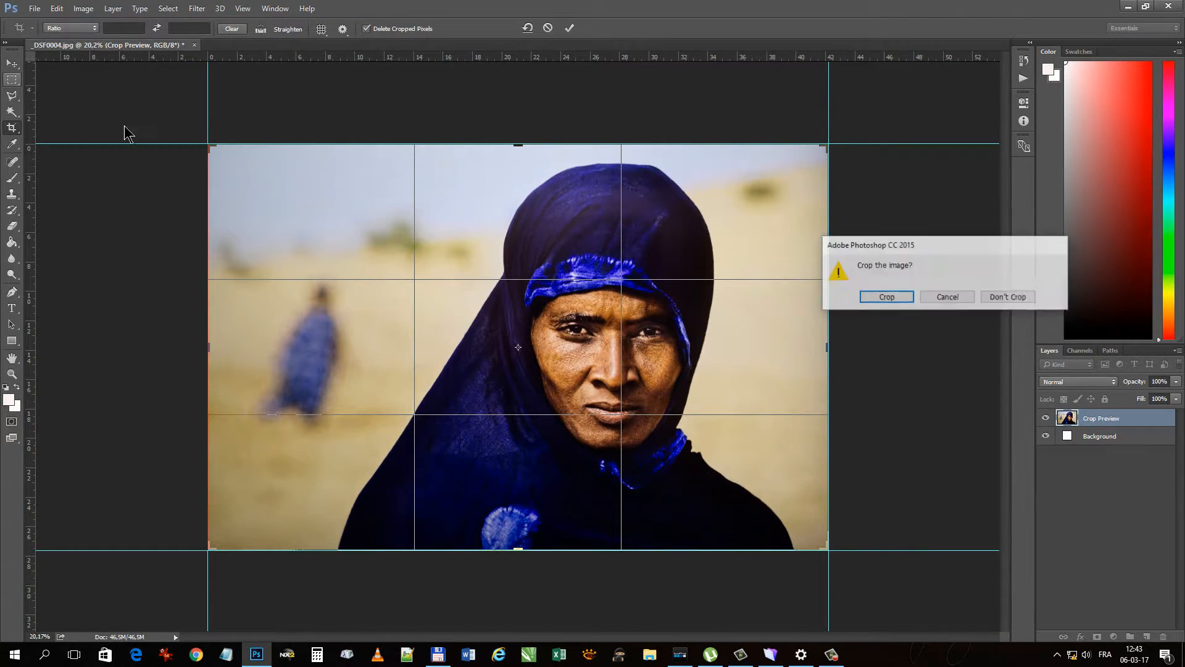
pyautogui.click(886, 297)
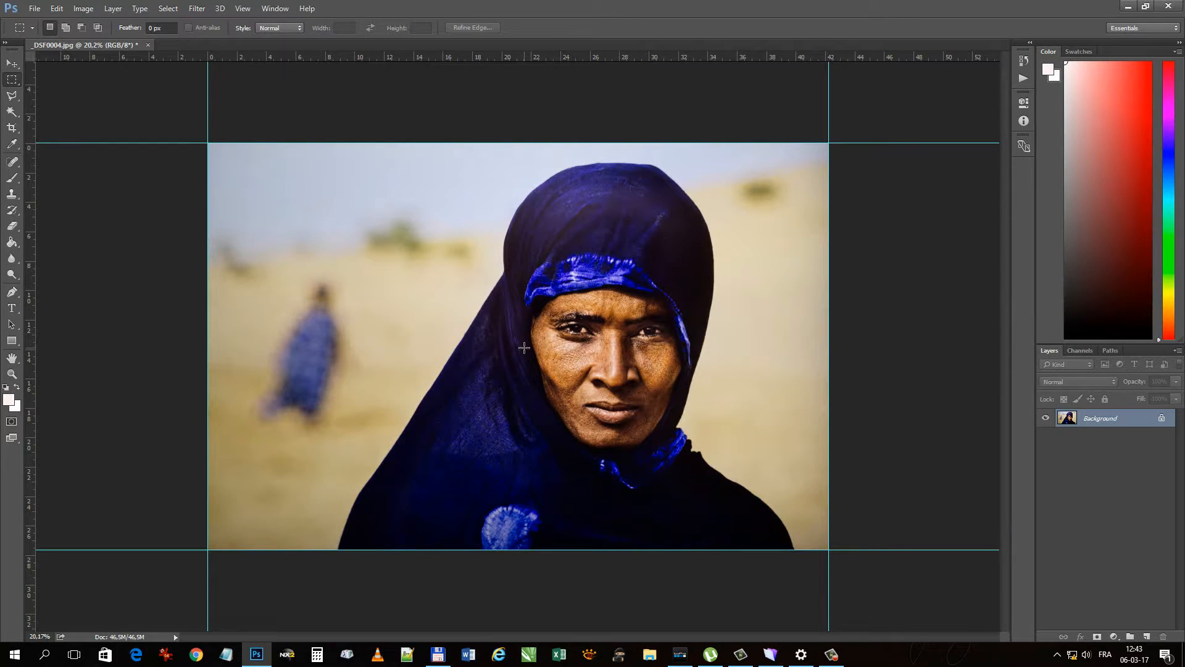
pyautogui.click(83, 8)
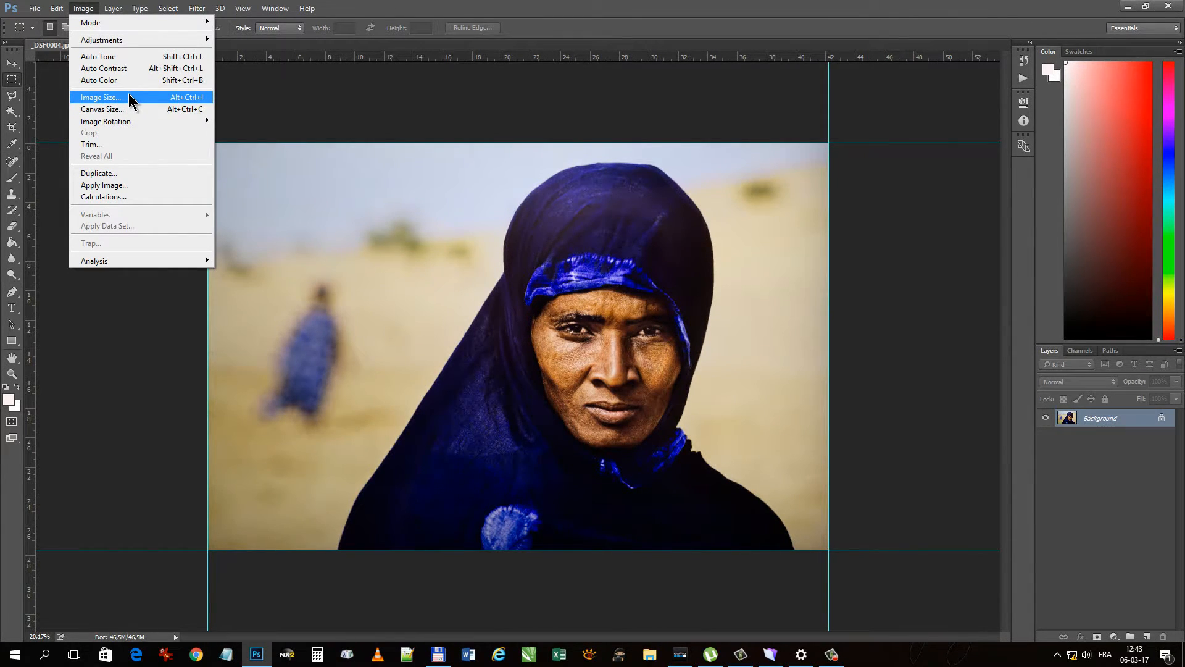
pyautogui.click(97, 98)
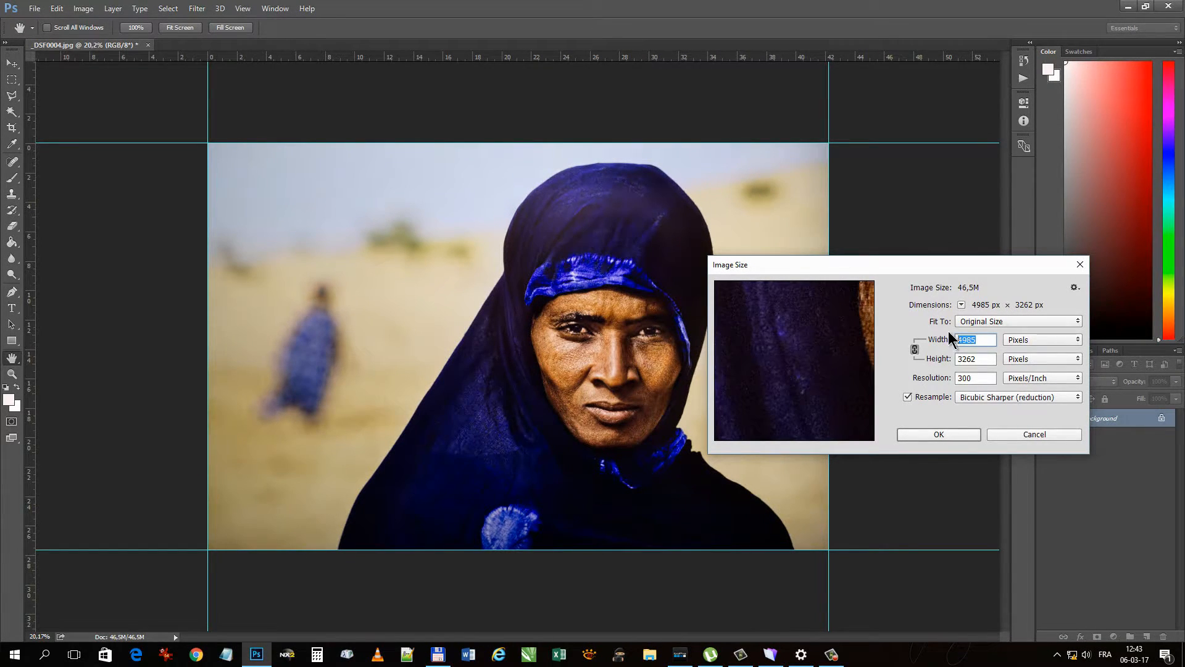
pyautogui.write('4096')
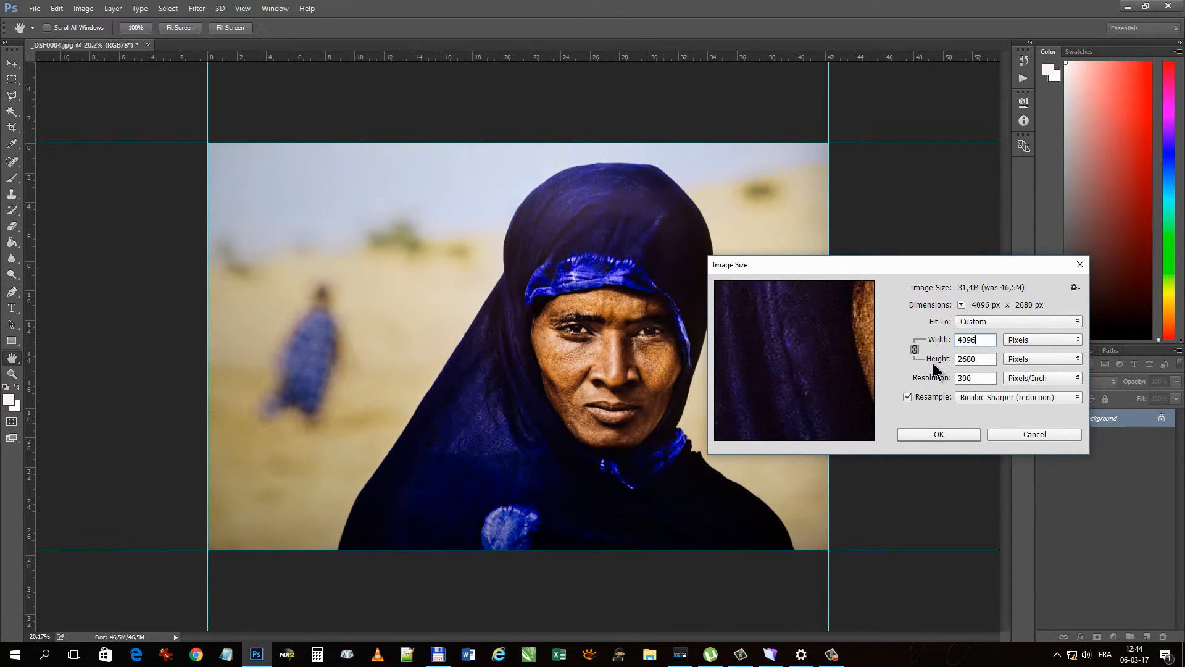
pyautogui.click(938, 435)
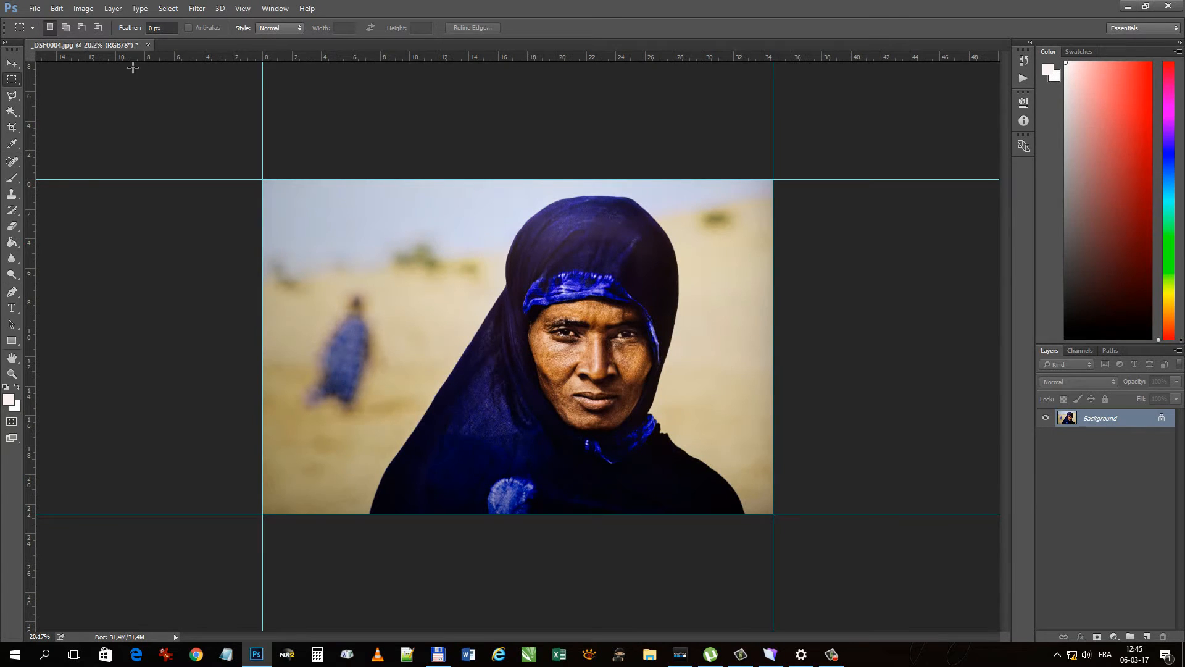
# - Save the image in its existing JPEG file at Maximum quality 12 with Baseline ("Standard") format, and close the document
pyautogui.click(35, 9)
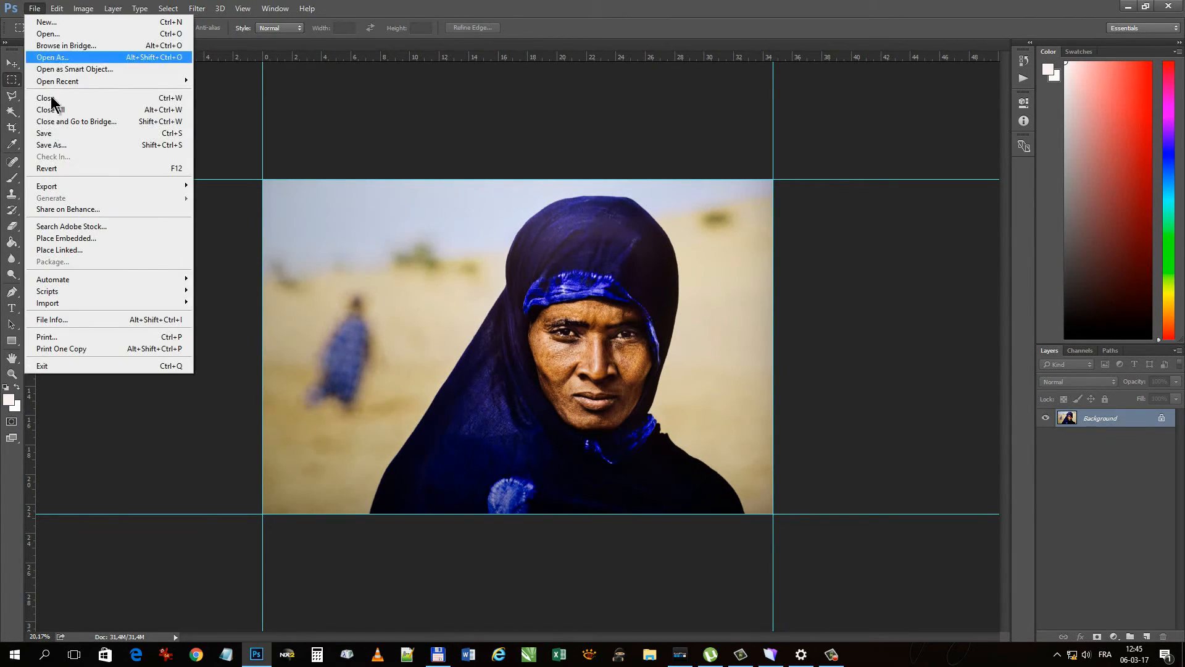
pyautogui.click(48, 134)
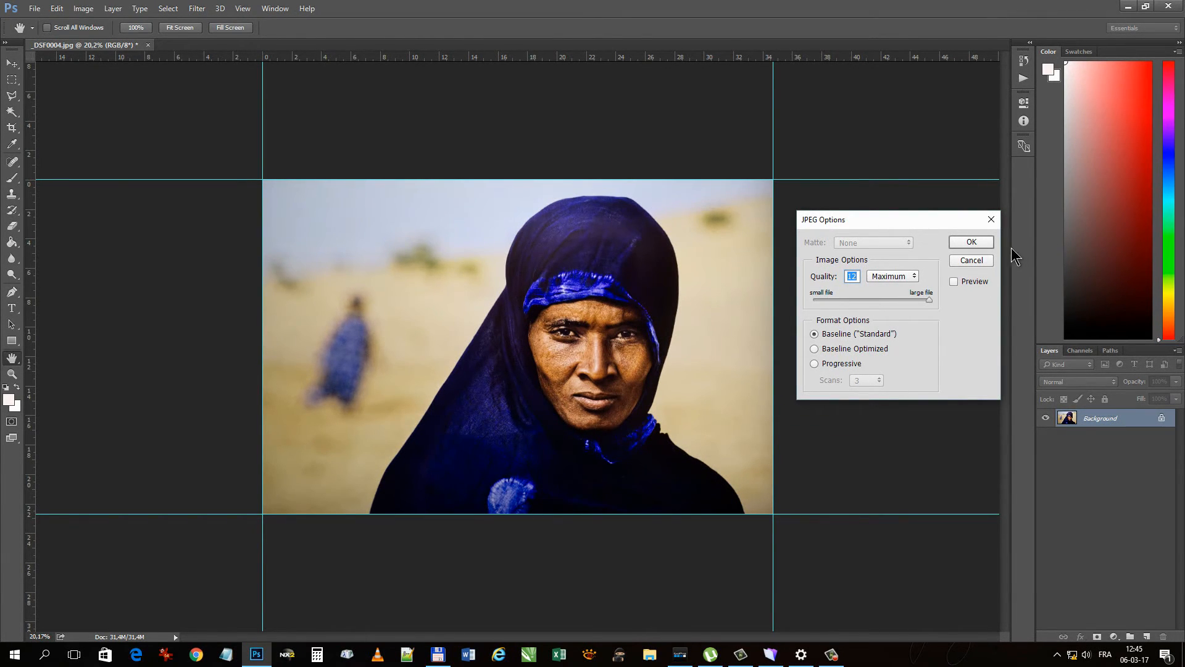
pyautogui.click(970, 243)
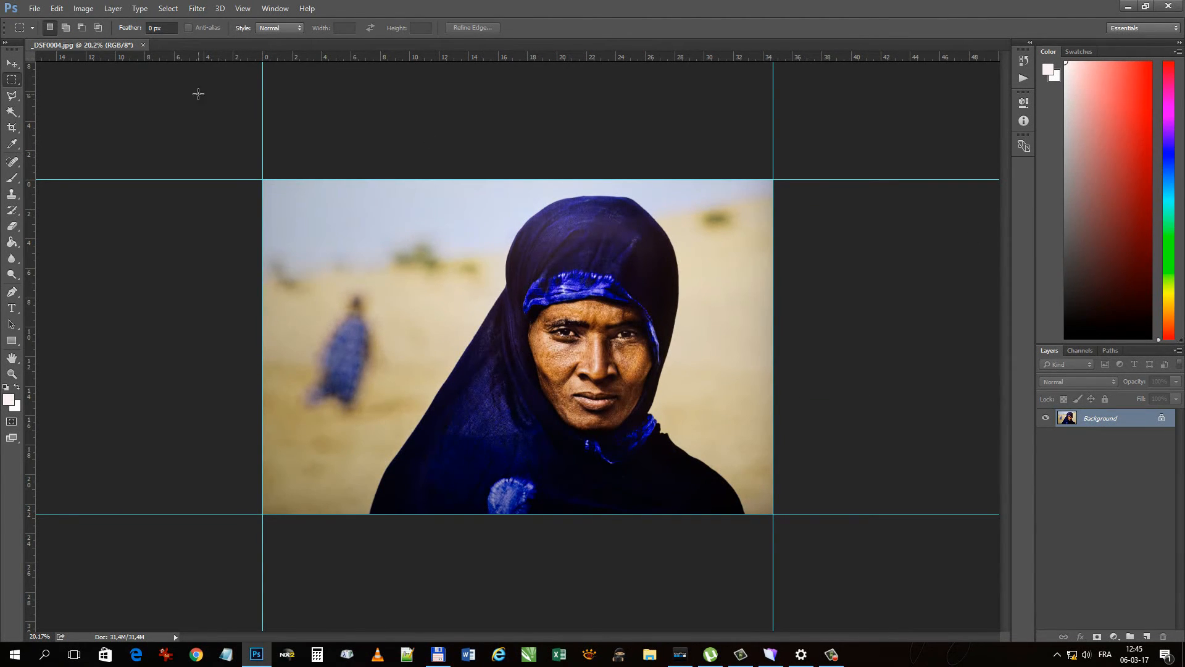
pyautogui.click(142, 45)
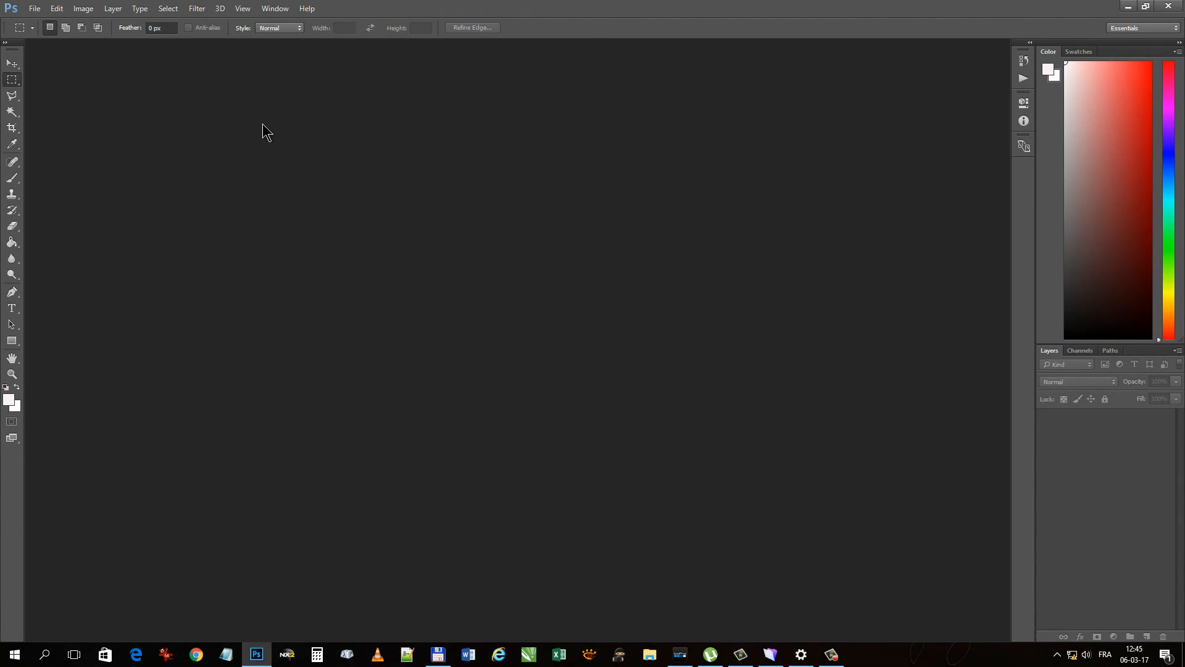